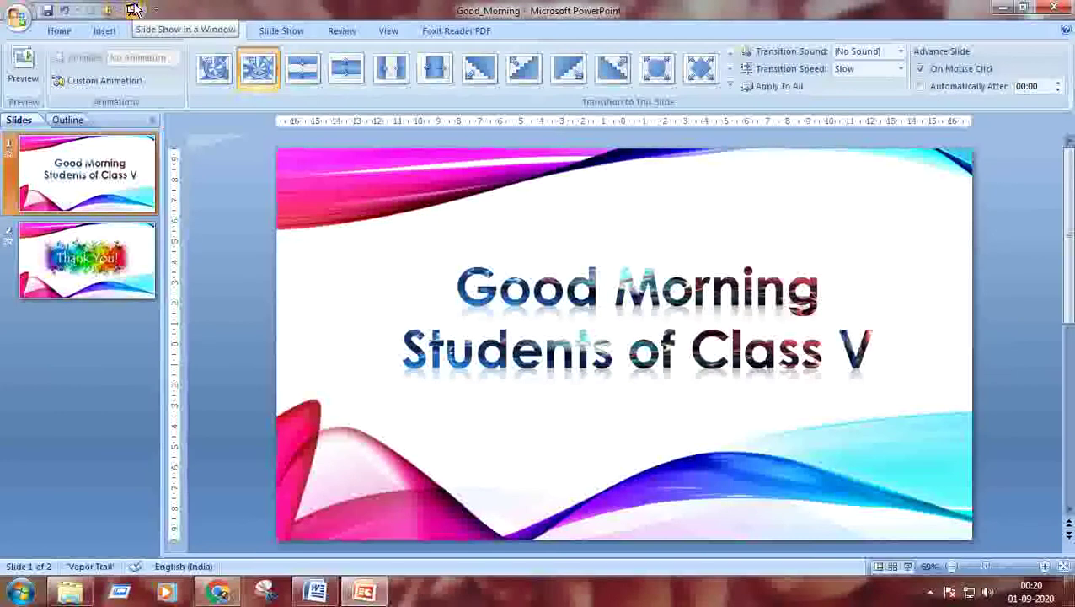
Step: Run Good_Morning as a windowed slide show, showing its title slide
{"action": "left_click", "coordinate": [134, 9]}
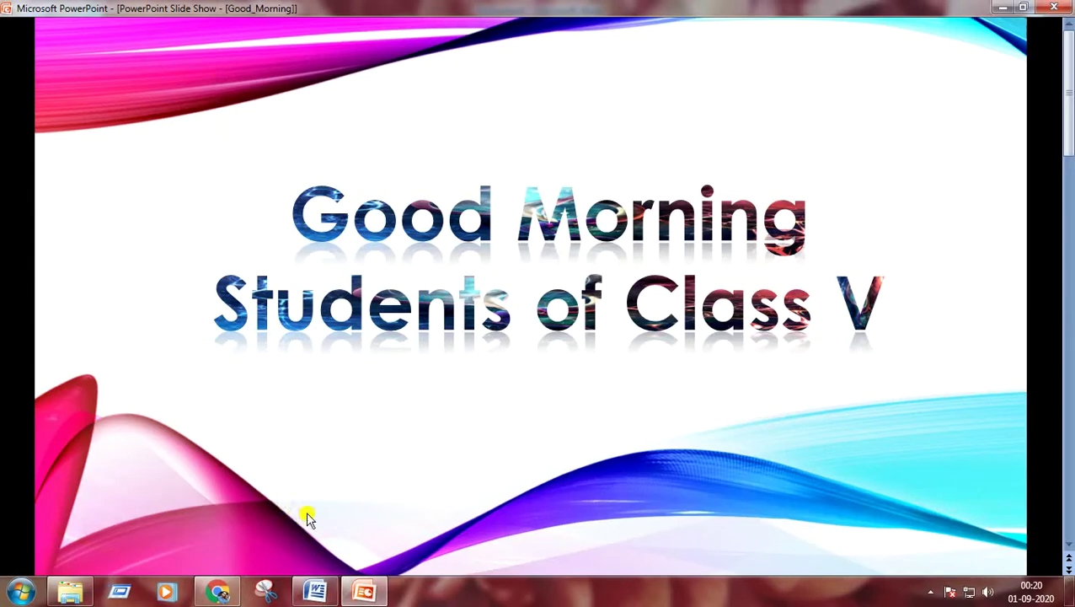
Step: Switch to the blank Word Document1 and show the Insert ribbon commands
{"action": "left_click", "coordinate": [308, 597]}
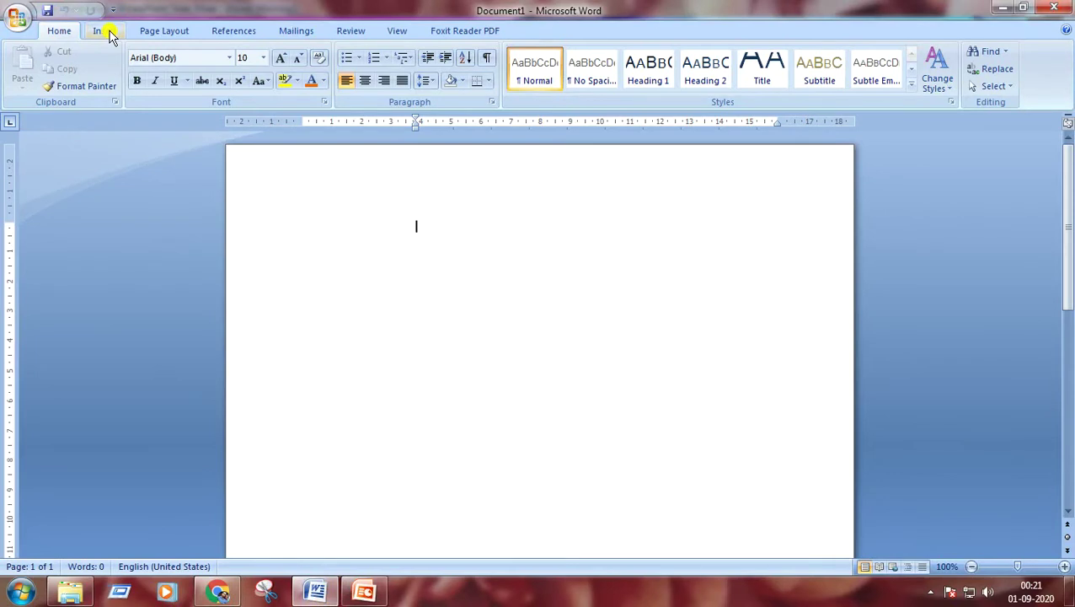
{"action": "left_click", "coordinate": [105, 31]}
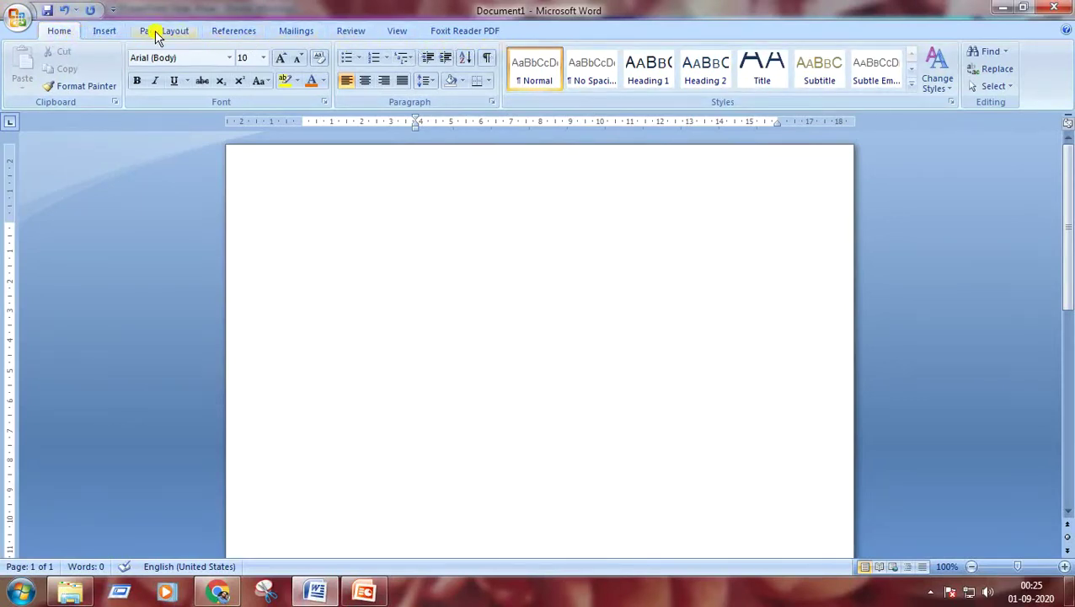
{"action": "left_click", "coordinate": [102, 31]}
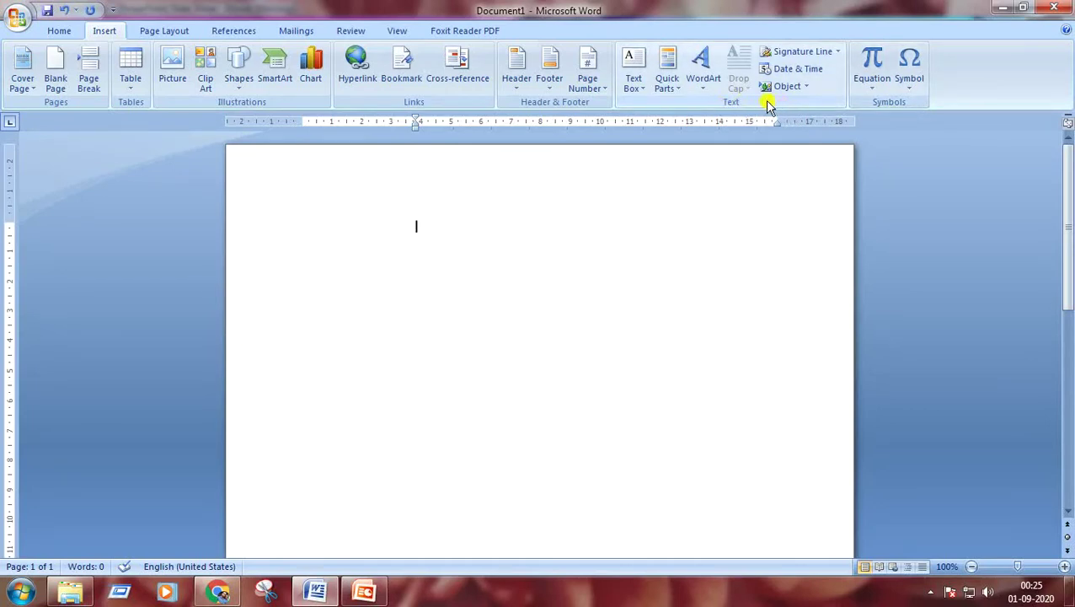
Step: Pick a plain WordArt style from the gallery and enter the text 'Auxilium'
{"action": "left_click", "coordinate": [702, 88]}
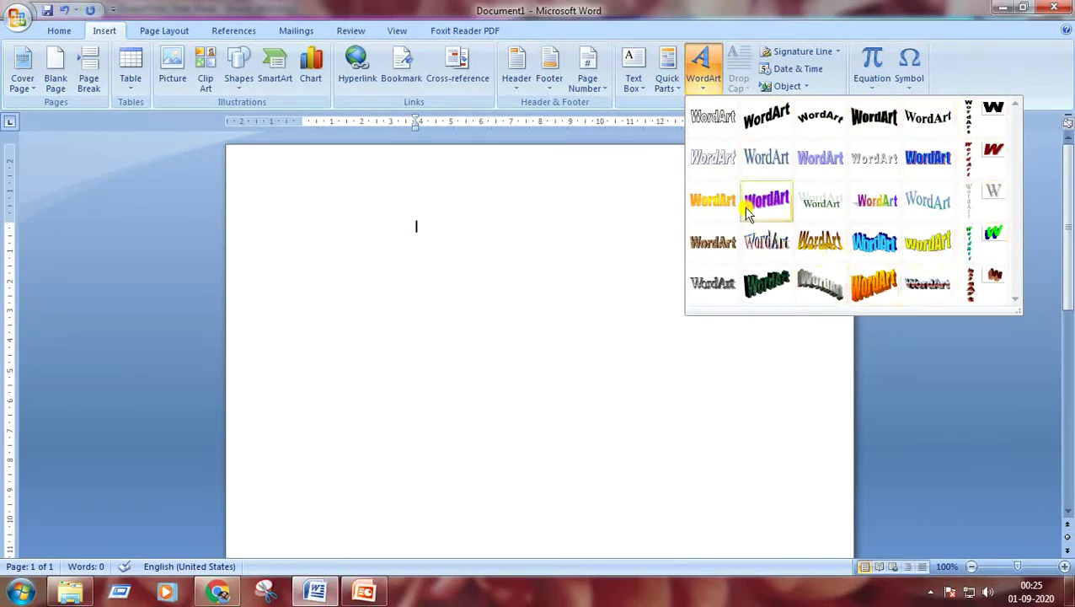
{"action": "left_click", "coordinate": [760, 160]}
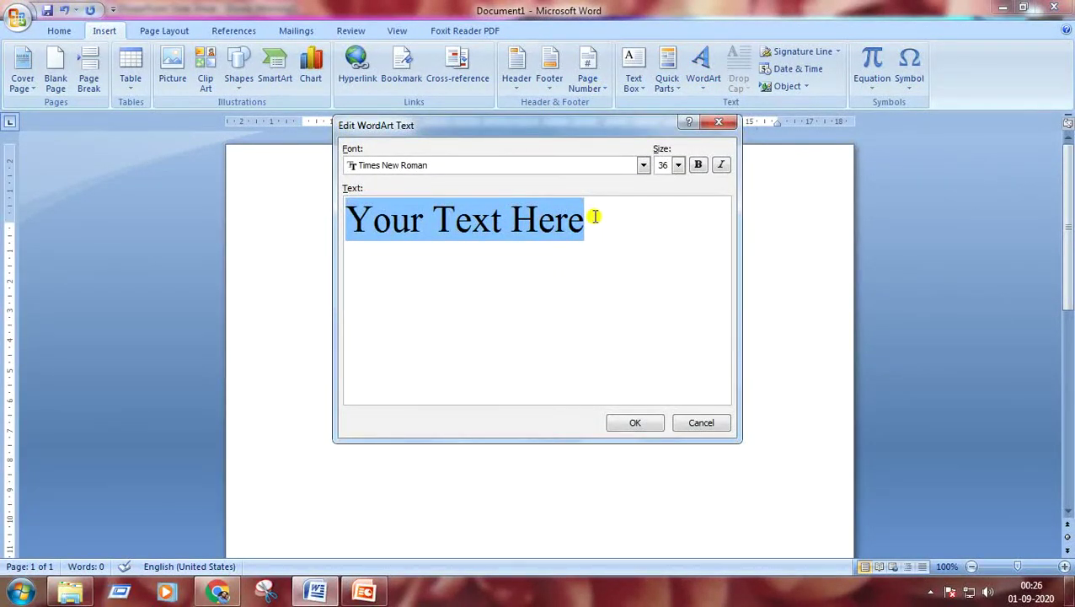
{"action": "type", "text": "A"}
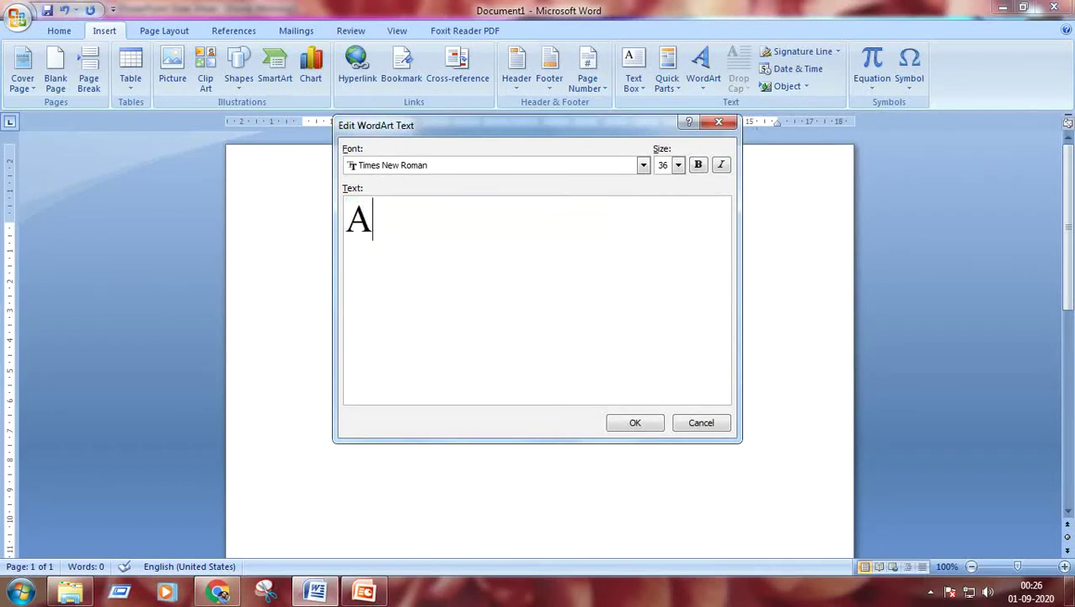
{"action": "type", "text": "uxilium"}
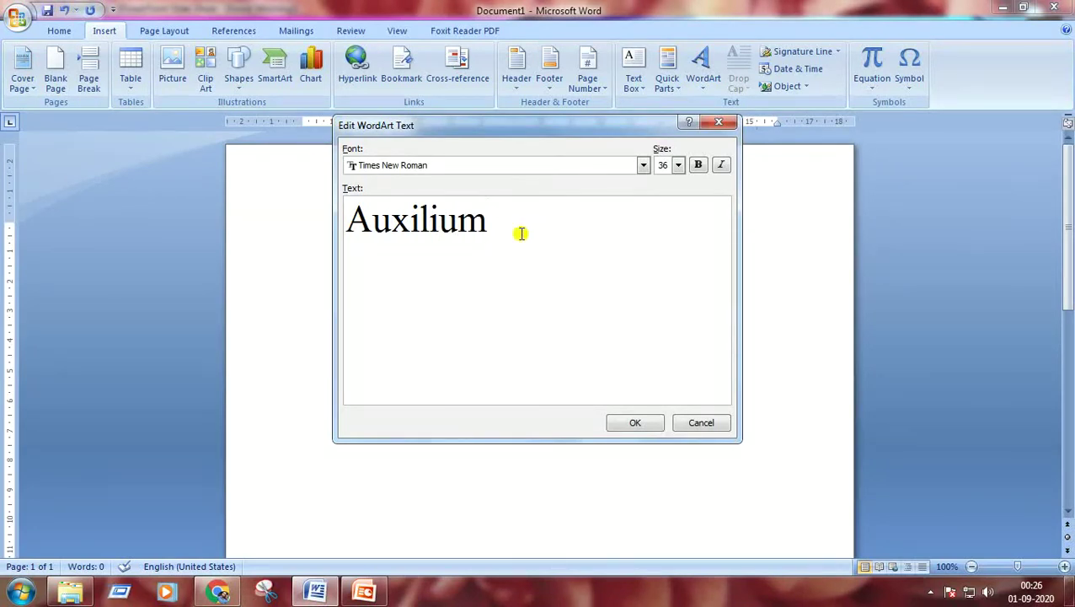
Step: Keep Times New Roman as the WordArt font
{"action": "left_click", "coordinate": [643, 166]}
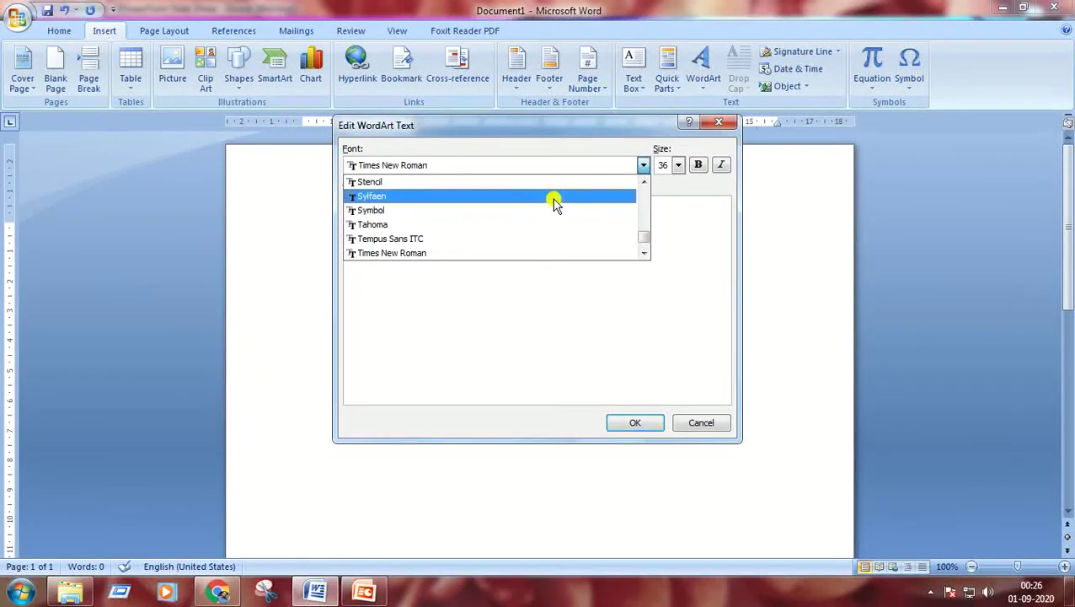
{"action": "left_click", "coordinate": [643, 182]}
{"action": "left_click", "coordinate": [643, 182]}
{"action": "scroll", "coordinate": [643, 183], "scroll_direction": "up", "scroll_amount": 10}
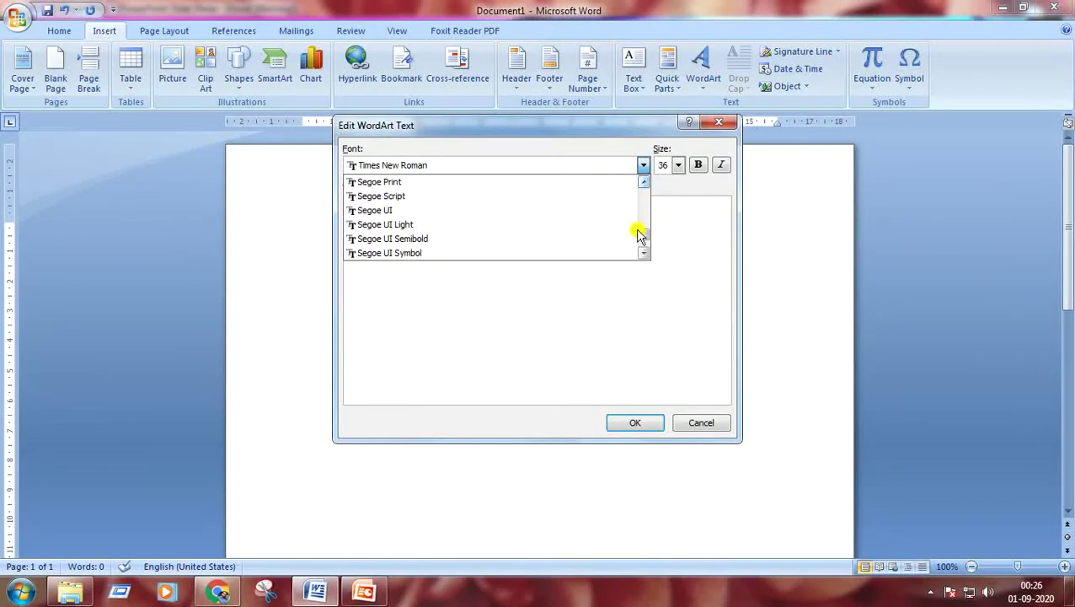
{"action": "left_click_drag", "start_coordinate": [642, 235], "coordinate": [646, 253]}
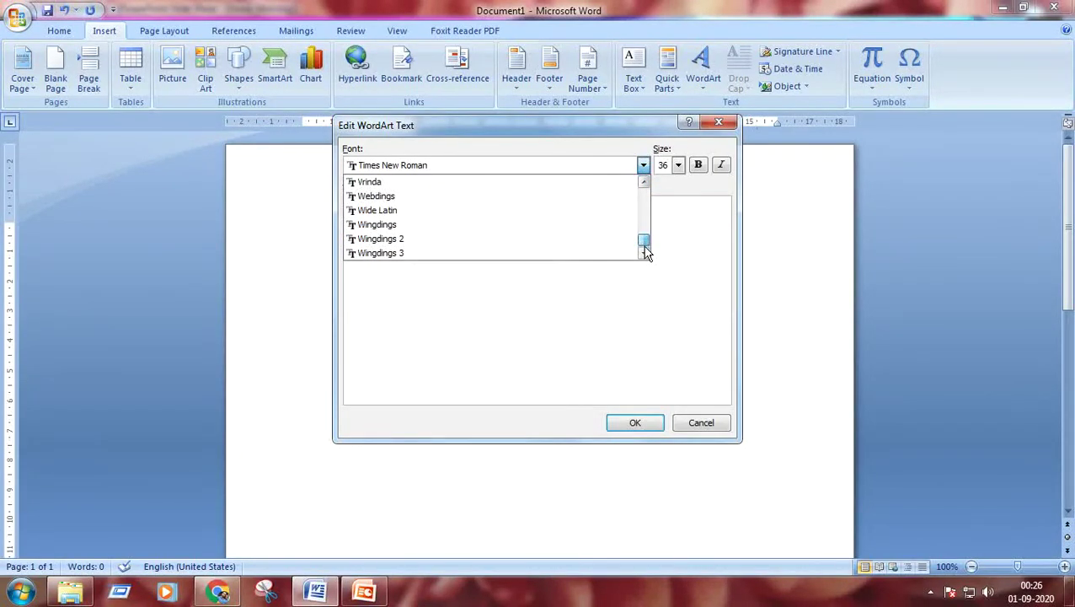
{"action": "scroll", "coordinate": [643, 182], "scroll_direction": "up", "scroll_amount": 5}
{"action": "scroll", "coordinate": [643, 183], "scroll_direction": "up", "scroll_amount": 5}
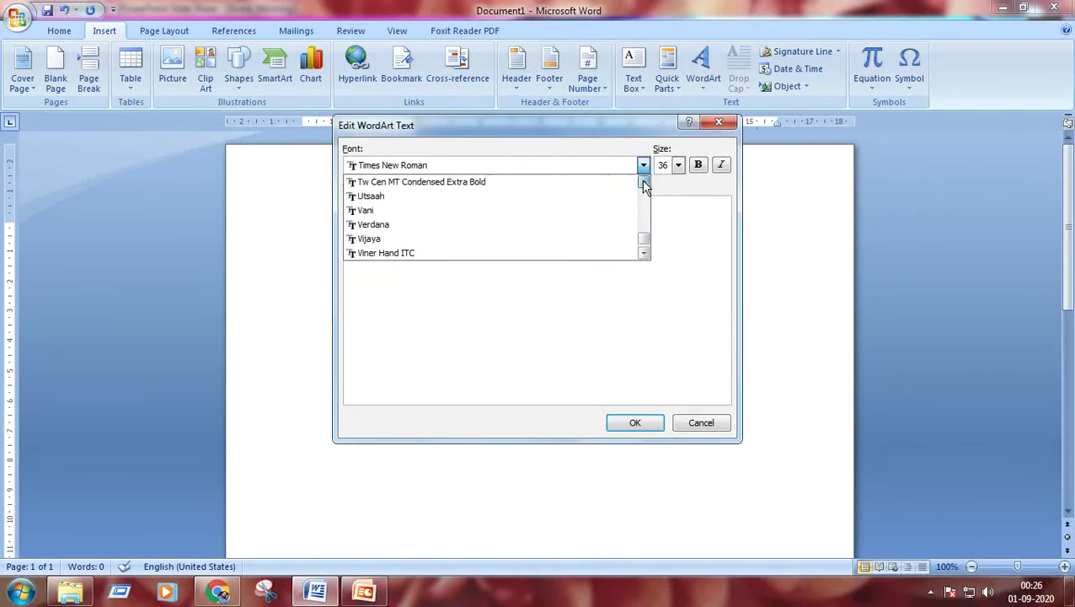
{"action": "left_click", "coordinate": [643, 182]}
{"action": "left_click", "coordinate": [643, 183]}
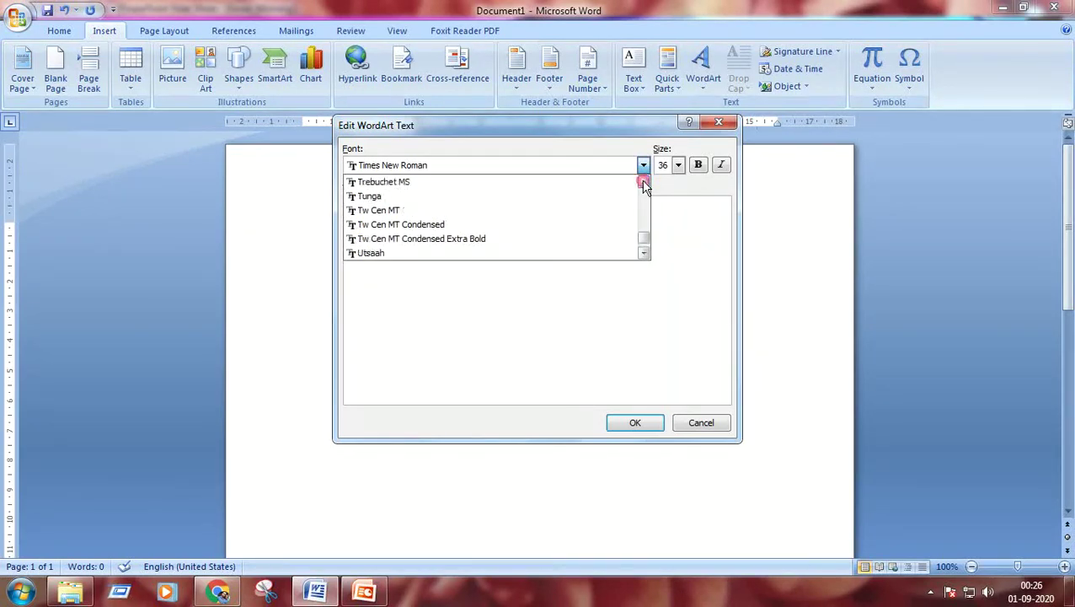
{"action": "left_click", "coordinate": [643, 183]}
{"action": "left_click", "coordinate": [643, 183]}
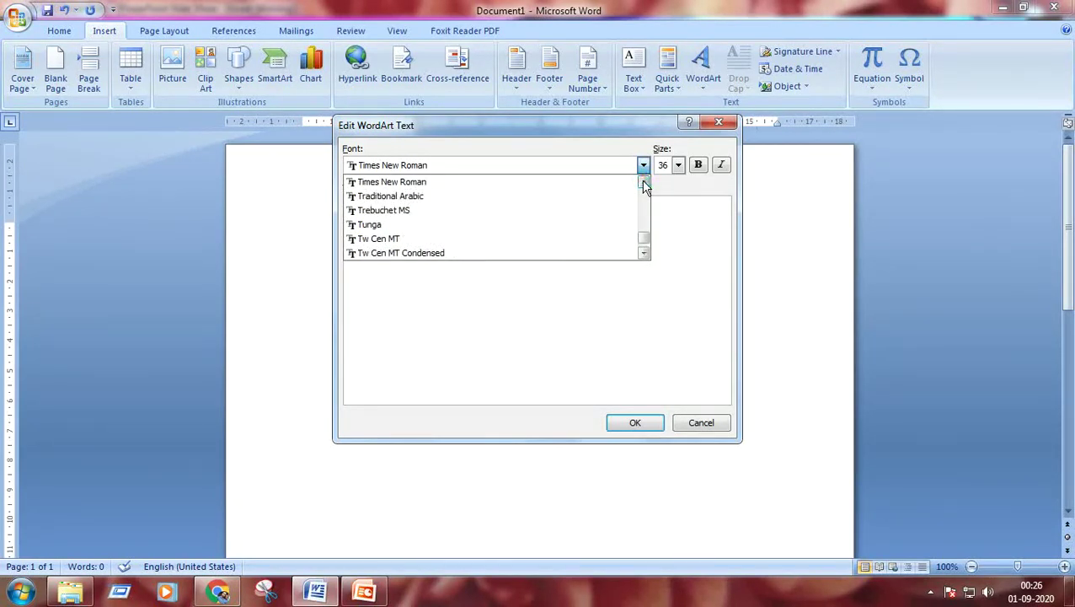
{"action": "left_click", "coordinate": [506, 182]}
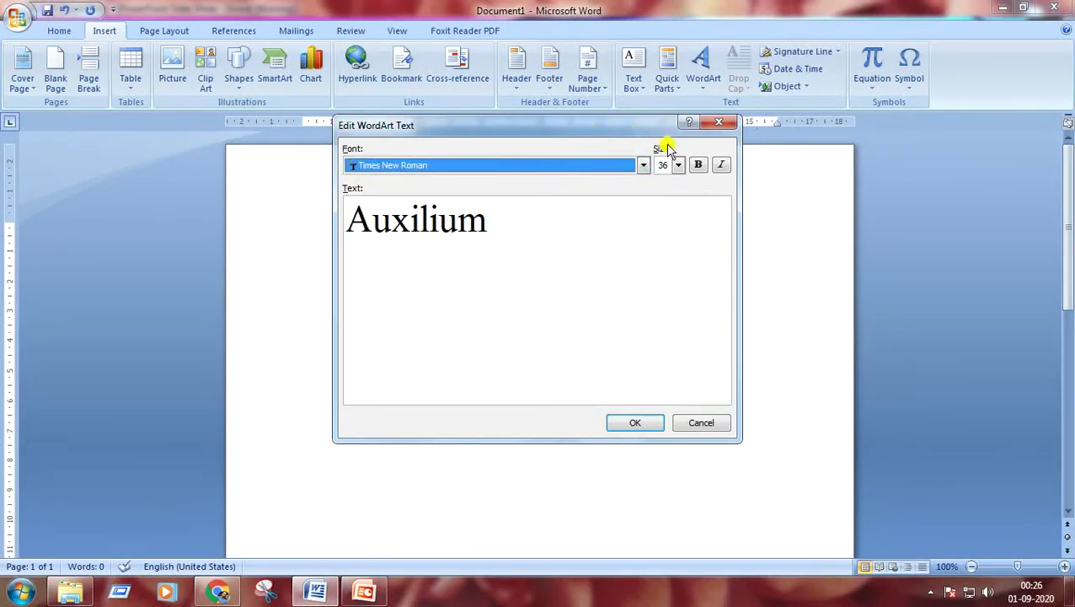
Step: Set the text to size 44, bold and italic, and insert the WordArt
{"action": "left_click", "coordinate": [679, 165]}
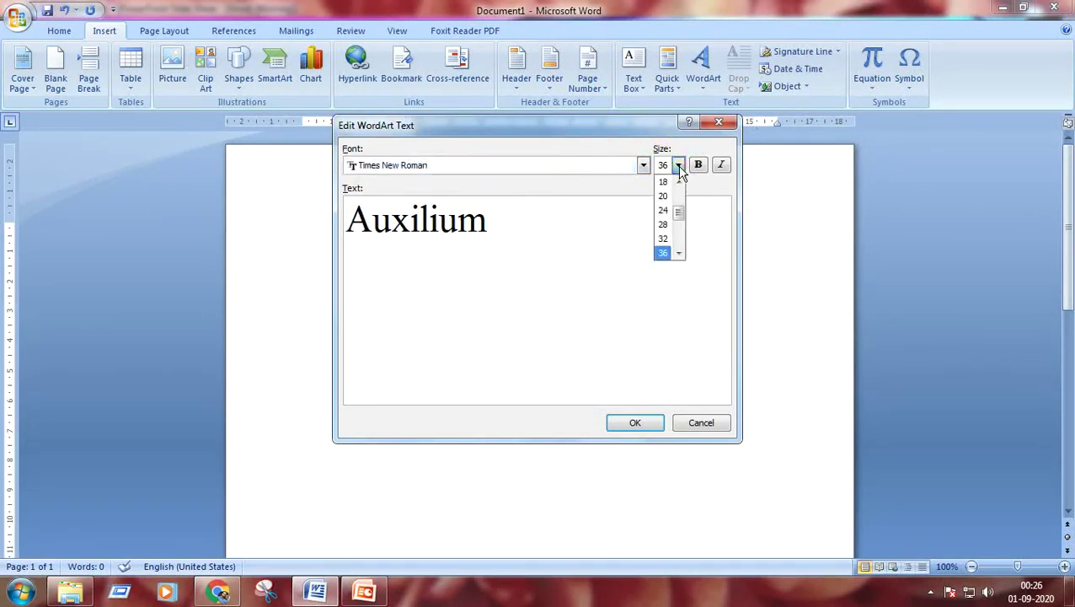
{"action": "left_click", "coordinate": [680, 253]}
{"action": "left_click", "coordinate": [680, 254]}
{"action": "left_click", "coordinate": [679, 253]}
{"action": "left_click", "coordinate": [679, 253]}
{"action": "left_click", "coordinate": [679, 254]}
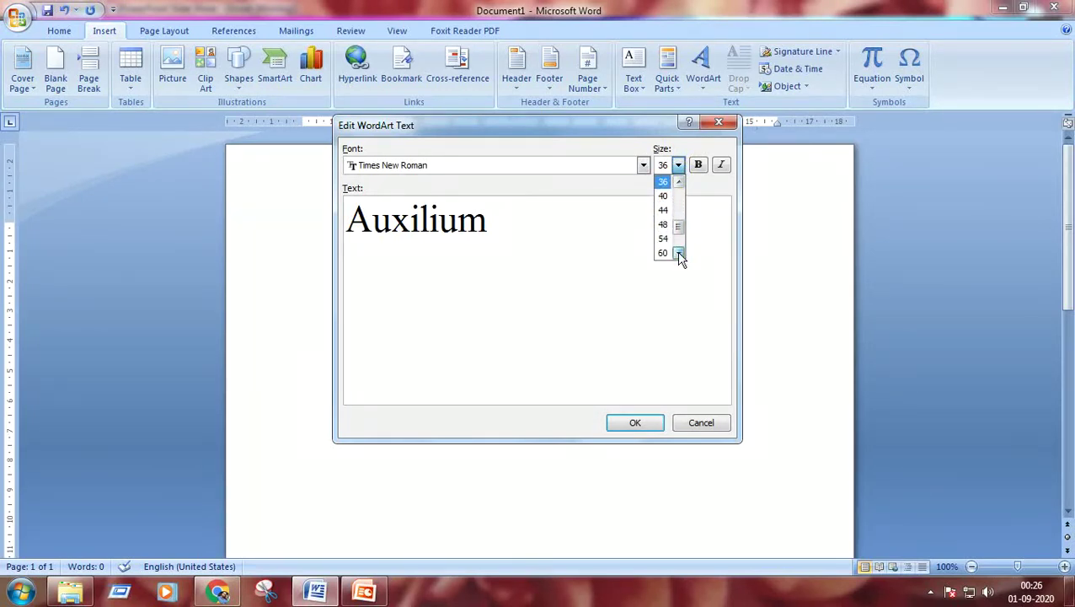
{"action": "left_click", "coordinate": [664, 211]}
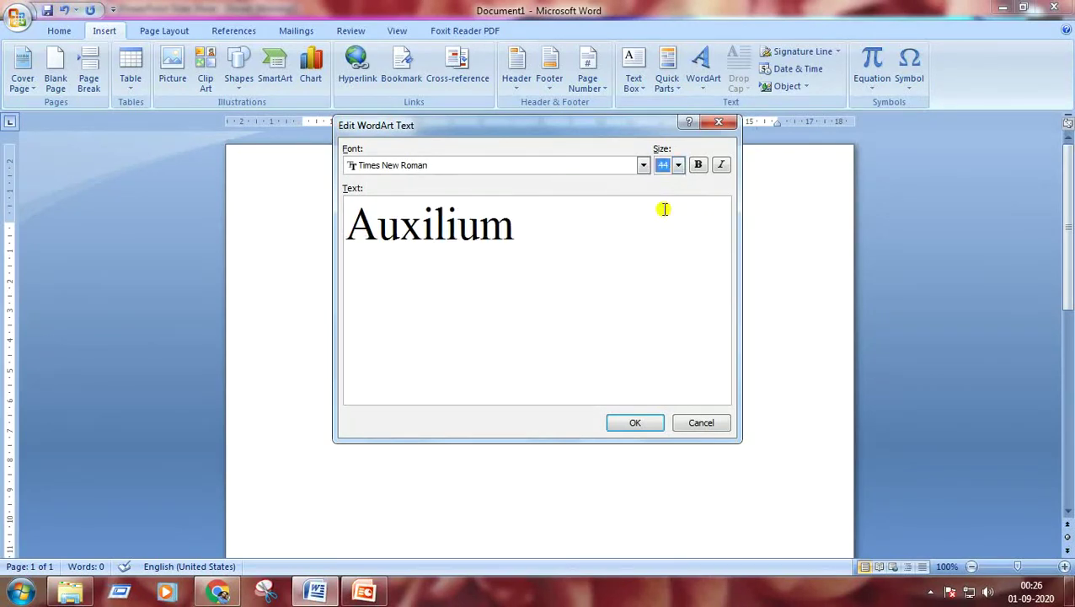
{"action": "left_click", "coordinate": [698, 166]}
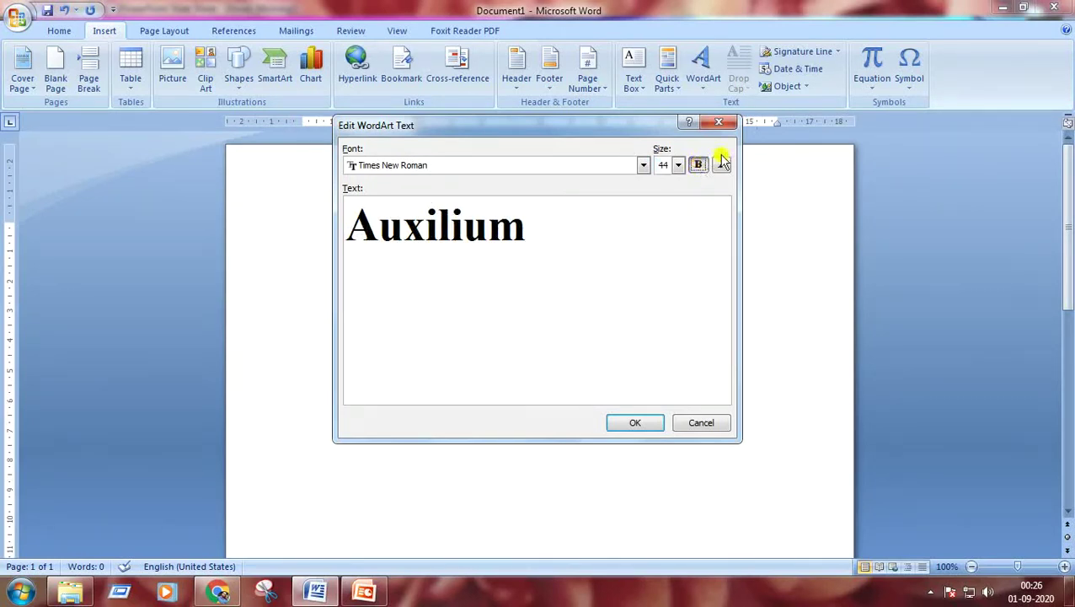
{"action": "left_click", "coordinate": [720, 166]}
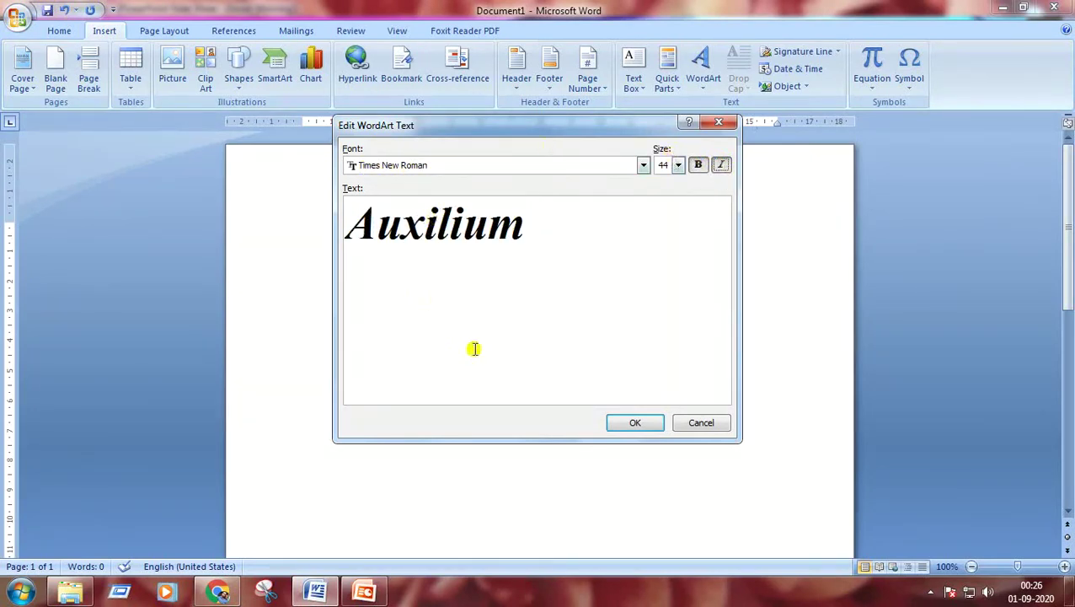
{"action": "left_click", "coordinate": [633, 424]}
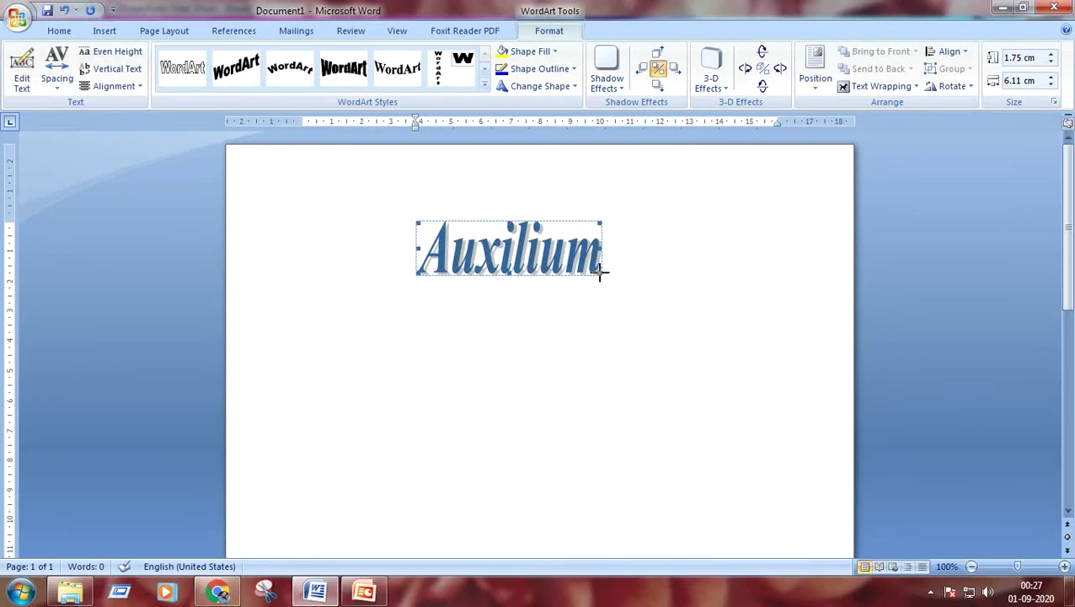
Step: Drag the sizing handles until the Auxilium WordArt measures 3.68 × 9.53 cm
{"action": "left_click_drag", "start_coordinate": [600, 272], "coordinate": [638, 304]}
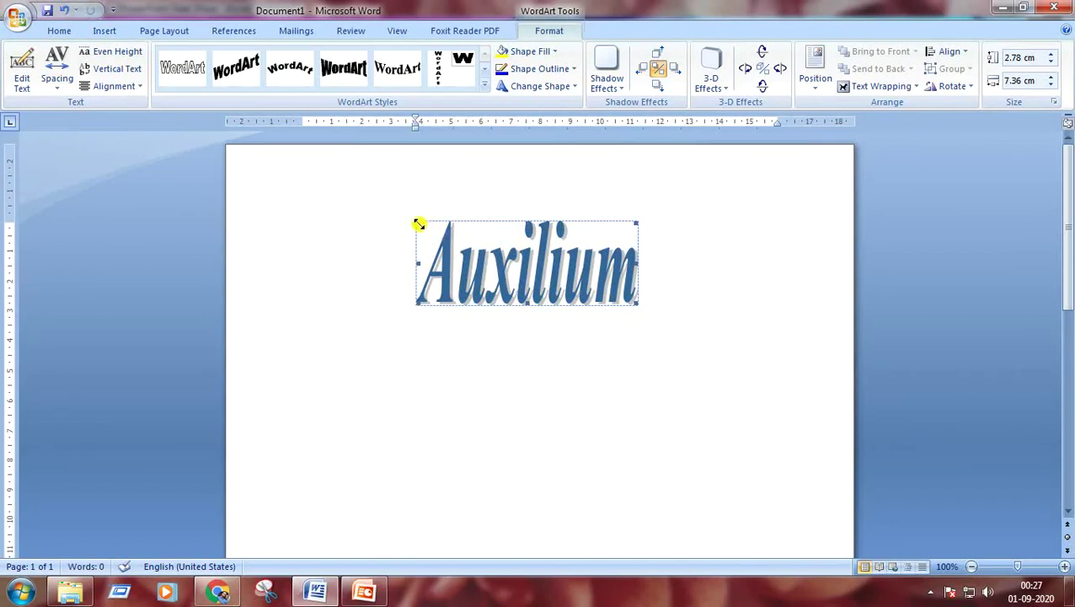
{"action": "left_click_drag", "start_coordinate": [418, 223], "coordinate": [377, 202]}
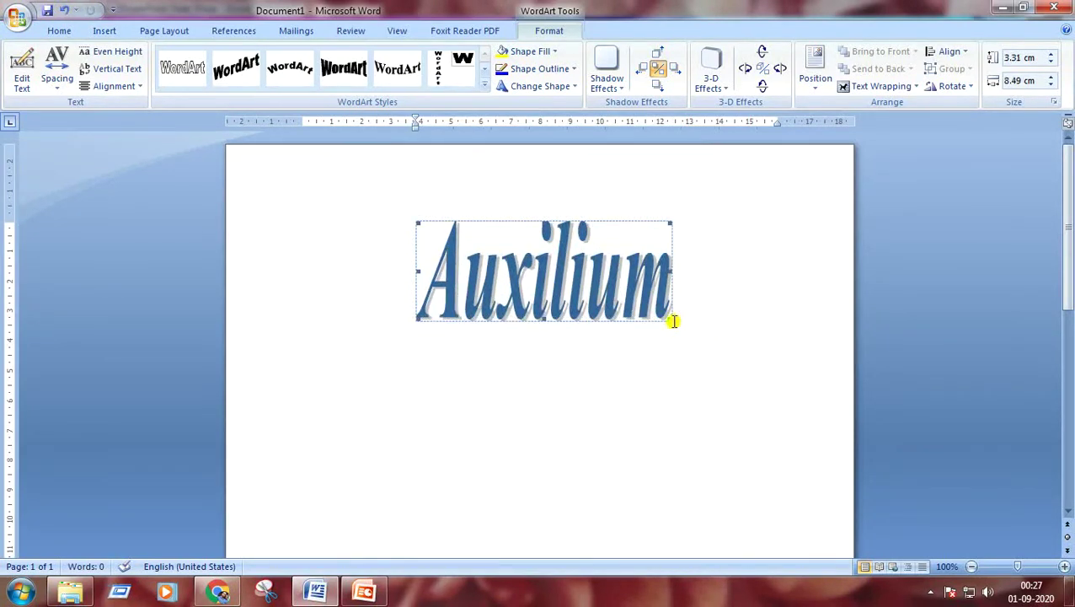
{"action": "left_click_drag", "start_coordinate": [672, 318], "coordinate": [703, 331]}
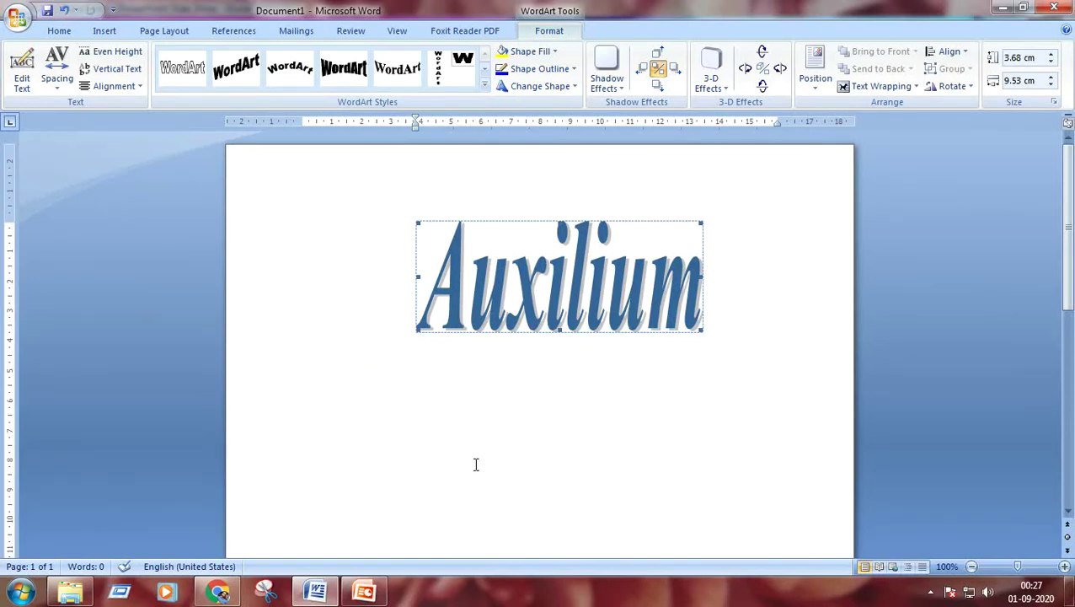
{"action": "left_click", "coordinate": [376, 462]}
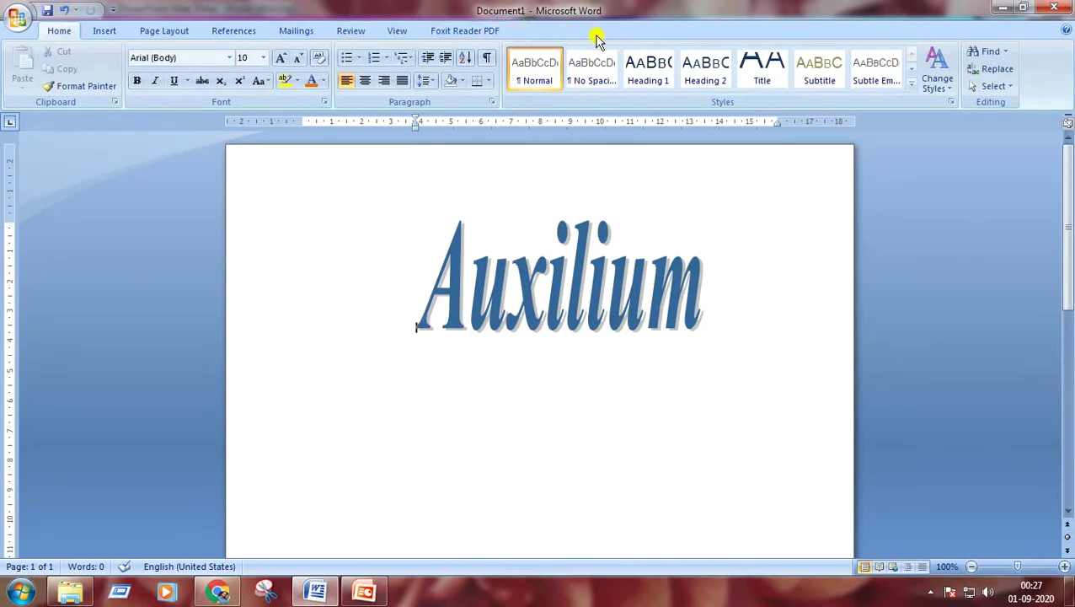
{"action": "left_click", "coordinate": [551, 292]}
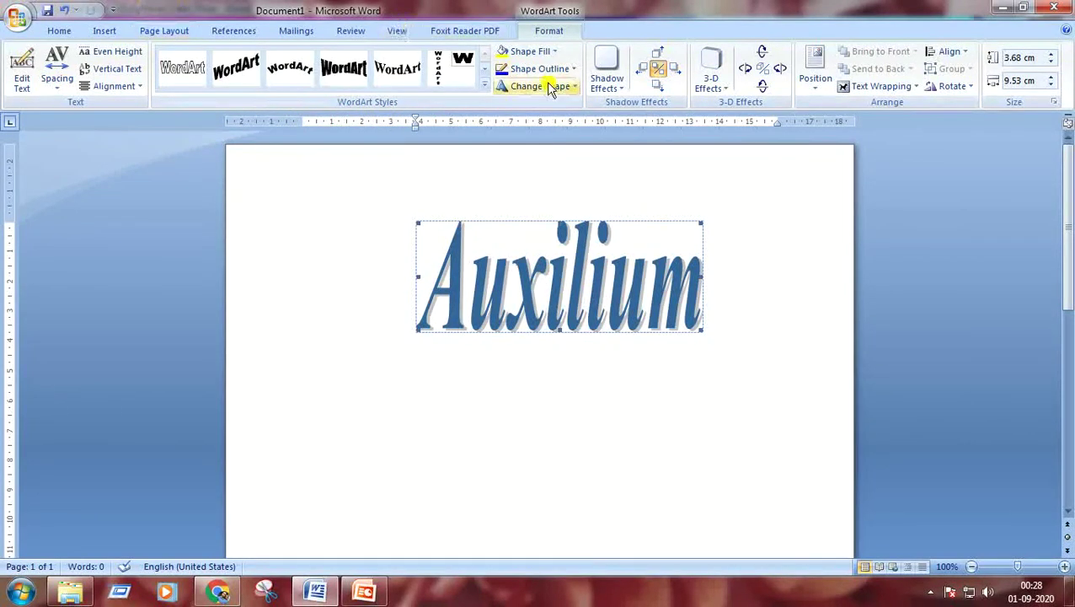
Step: Change the Auxilium WordArt's Shape Fill from blue to Light Green
{"action": "left_click", "coordinate": [484, 88]}
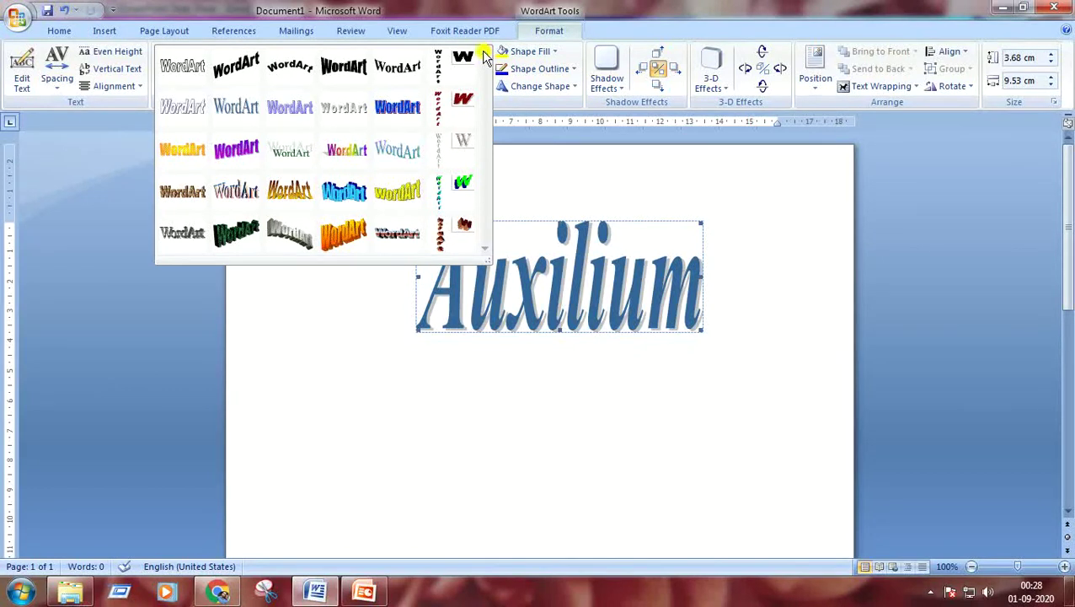
{"action": "left_click", "coordinate": [545, 194]}
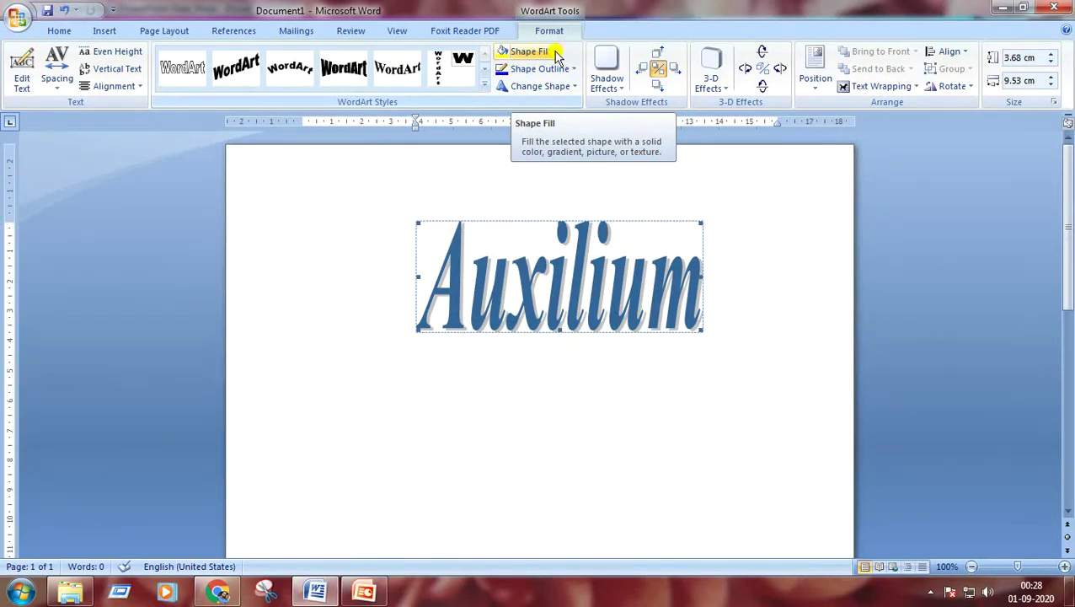
{"action": "left_click", "coordinate": [556, 54]}
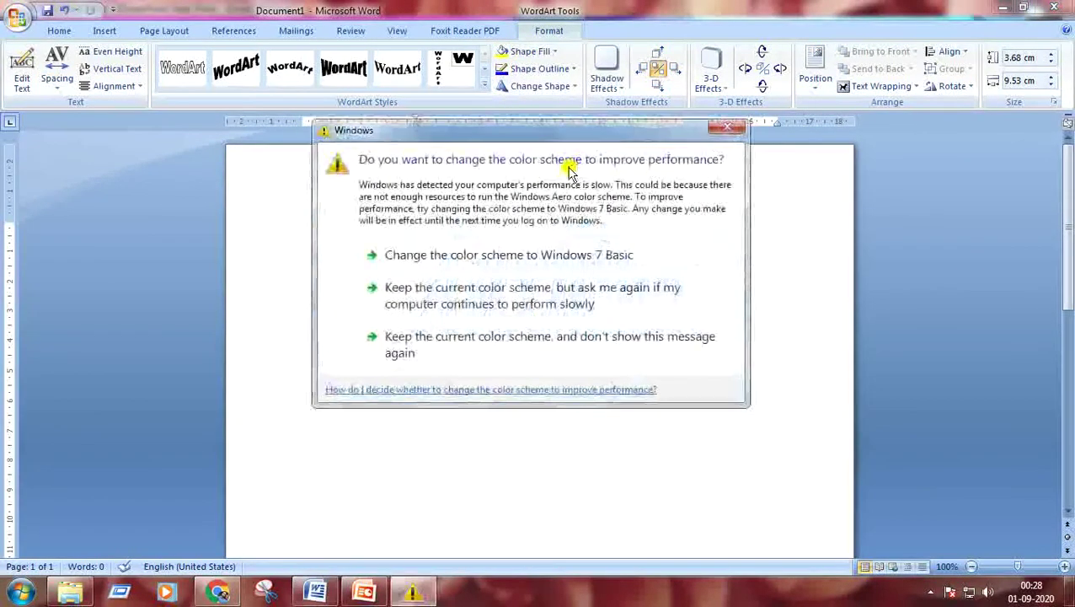
{"action": "left_click", "coordinate": [731, 127]}
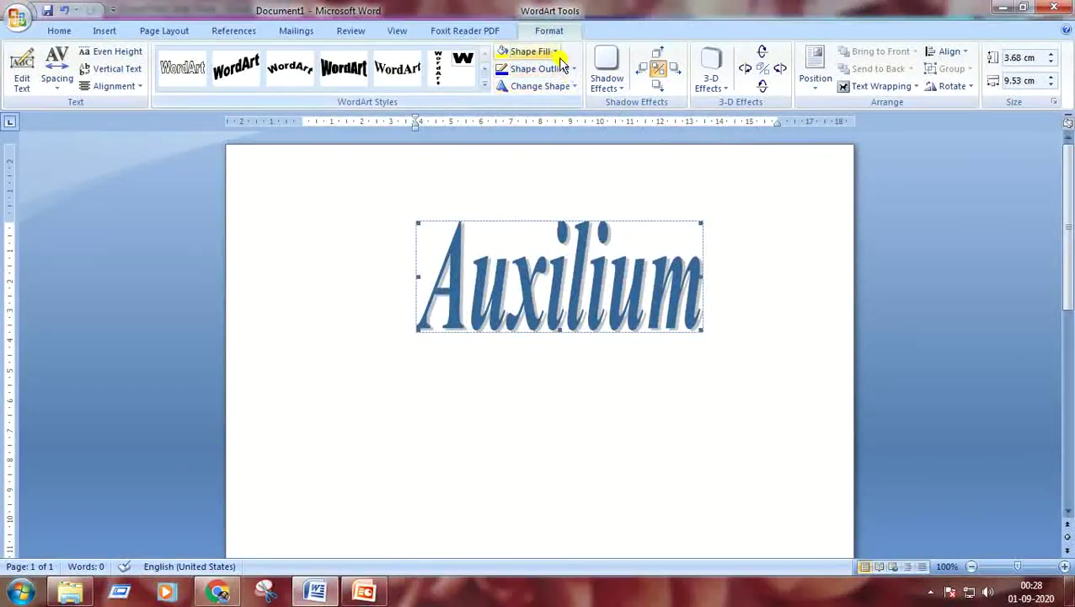
{"action": "left_click", "coordinate": [550, 51]}
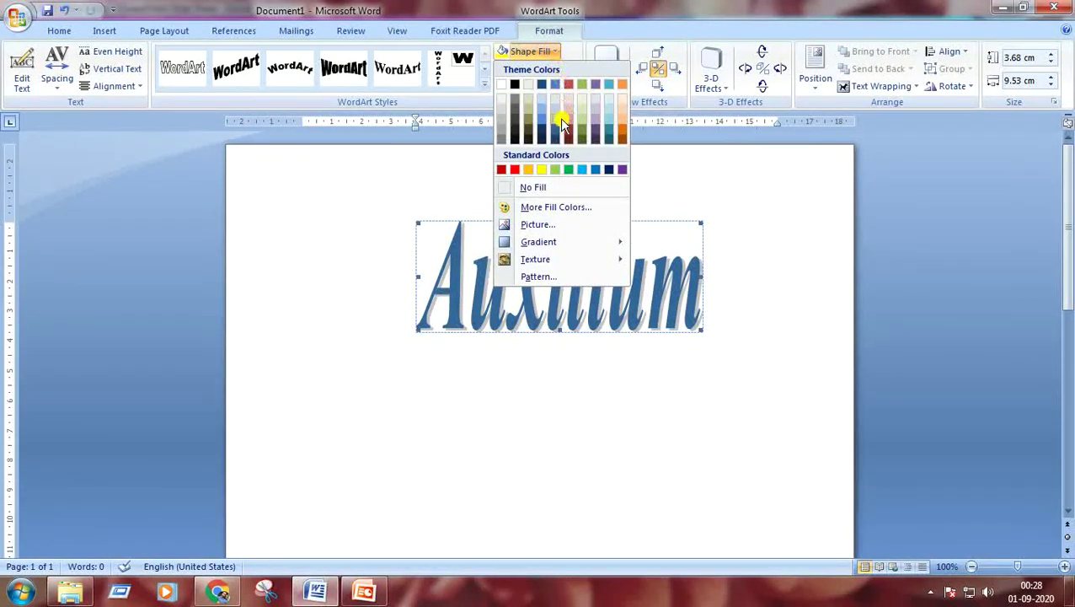
{"action": "left_click", "coordinate": [555, 171]}
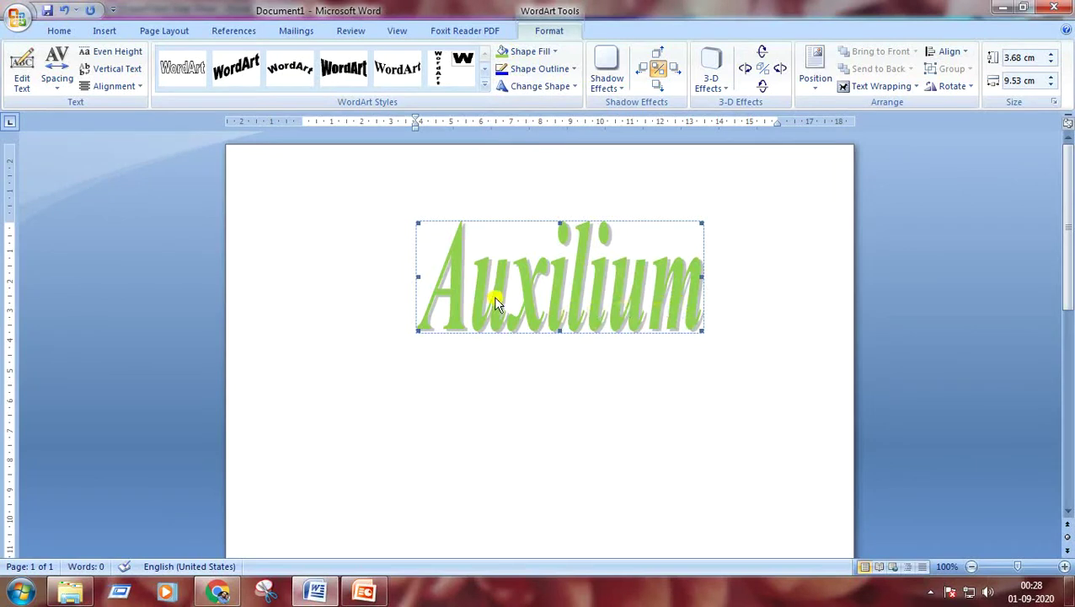
{"action": "left_click", "coordinate": [556, 56]}
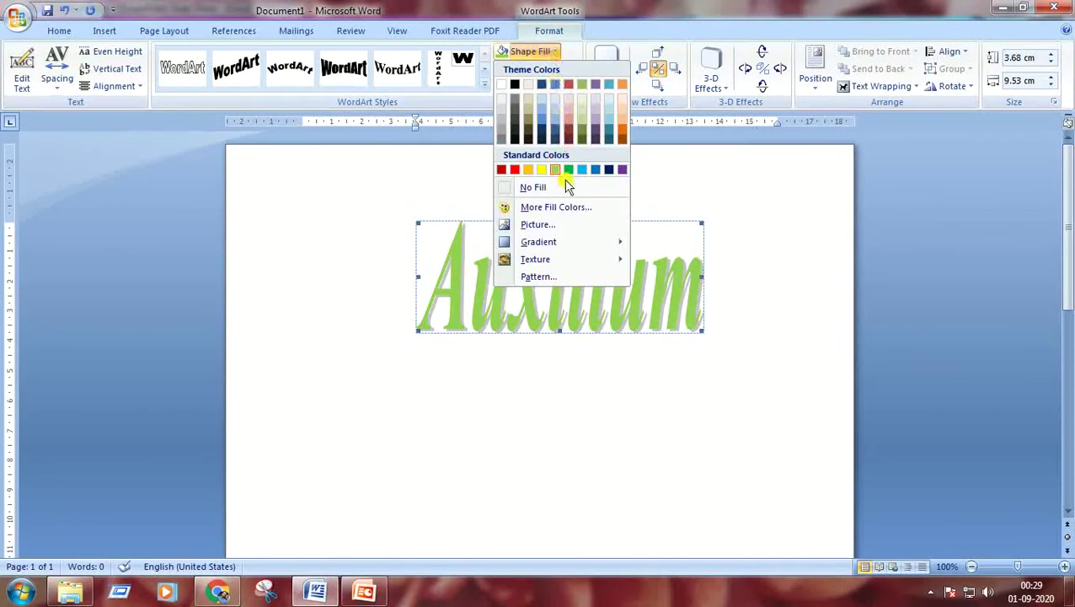
Step: Try dark gradient variations as the WordArt fill
{"action": "mouse_move", "coordinate": [542, 261]}
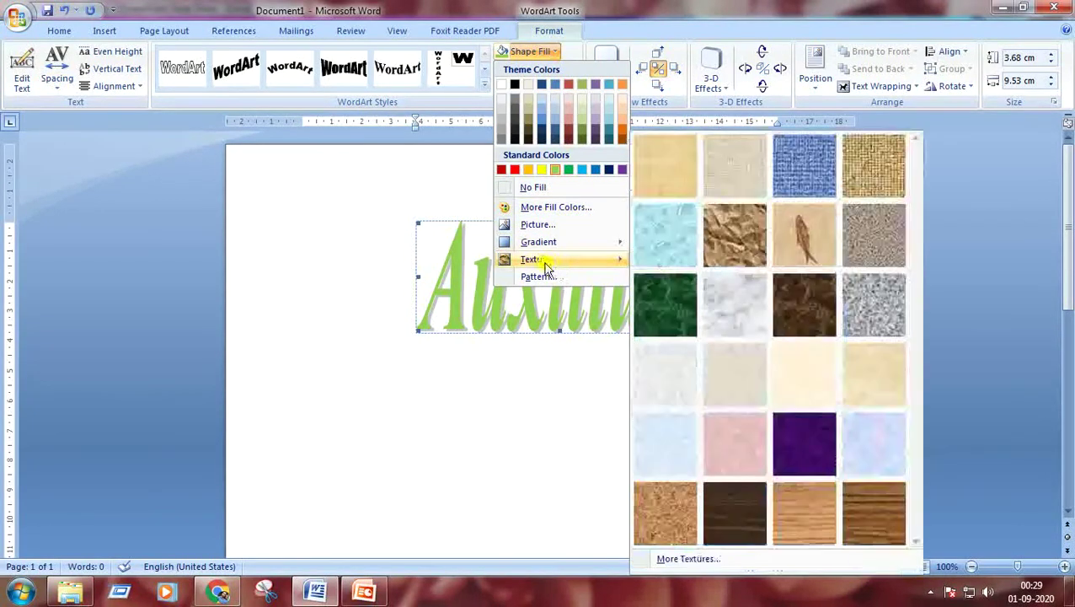
{"action": "mouse_move", "coordinate": [532, 243]}
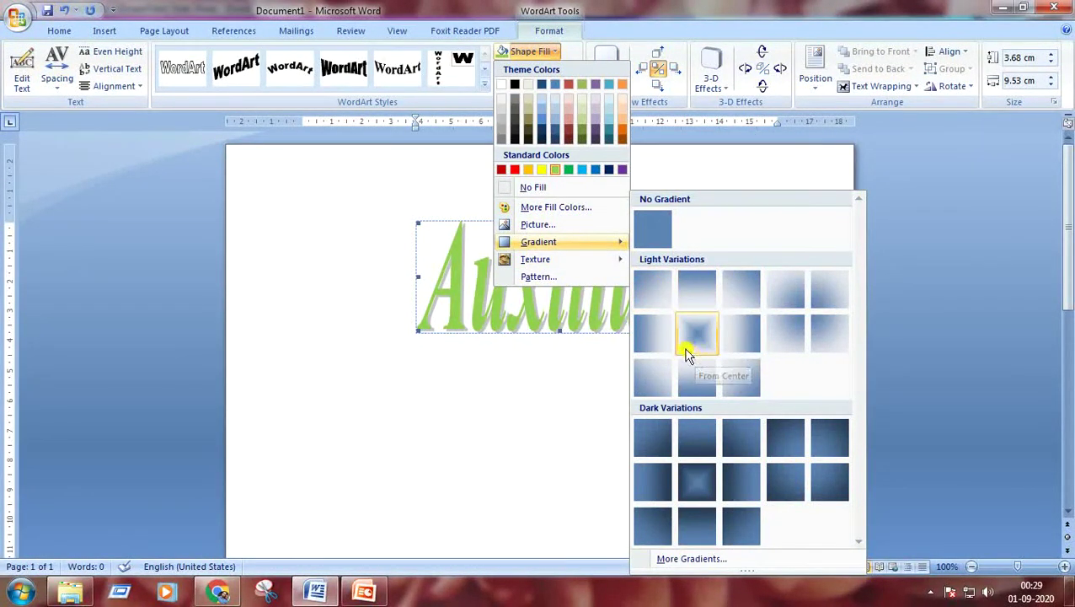
{"action": "left_click", "coordinate": [698, 481]}
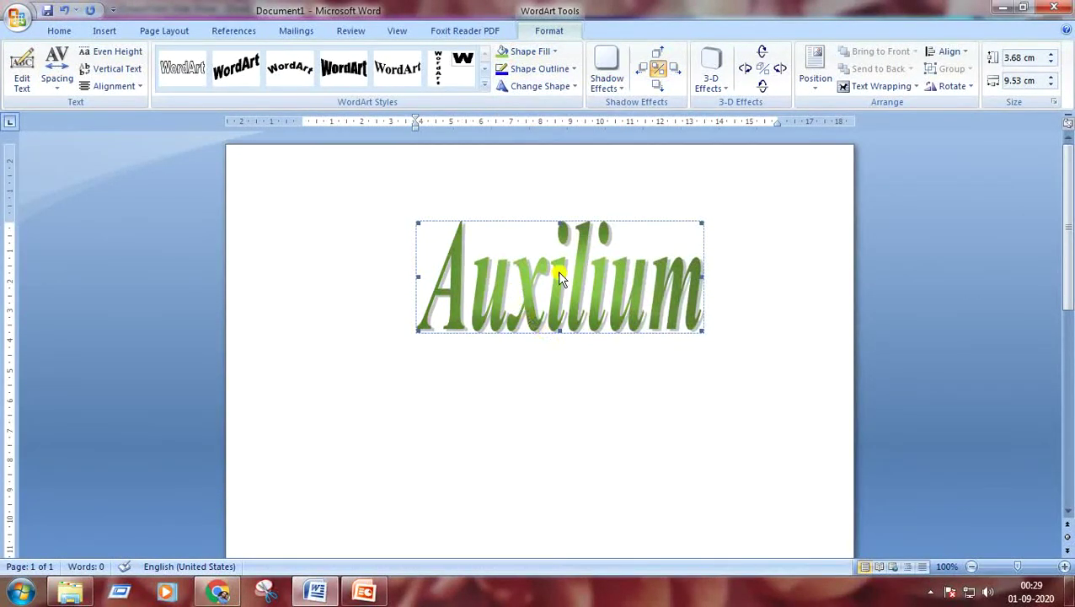
{"action": "left_click", "coordinate": [556, 53]}
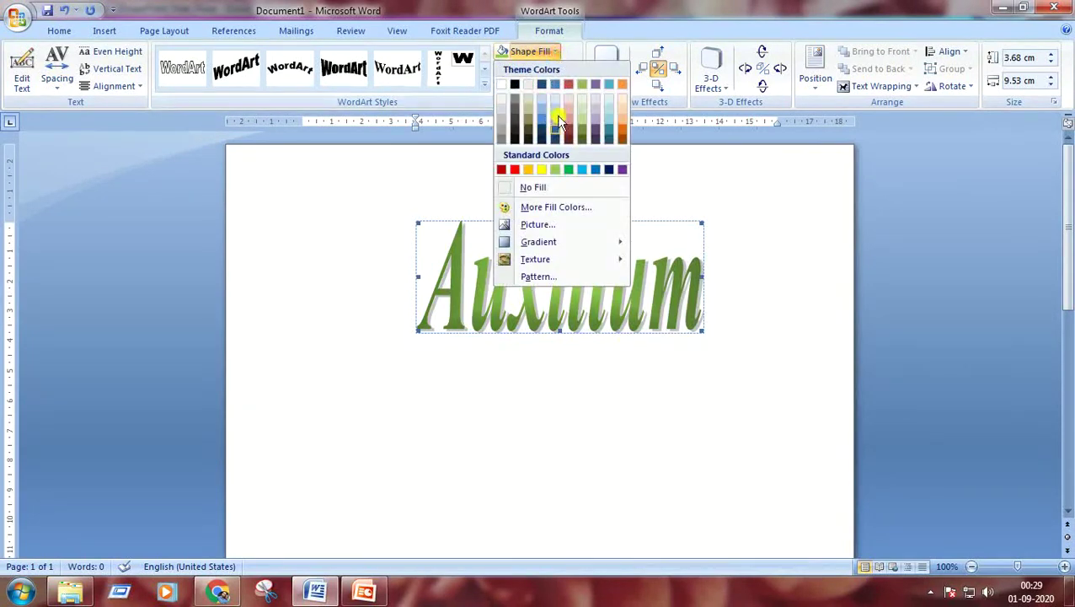
{"action": "mouse_move", "coordinate": [557, 245]}
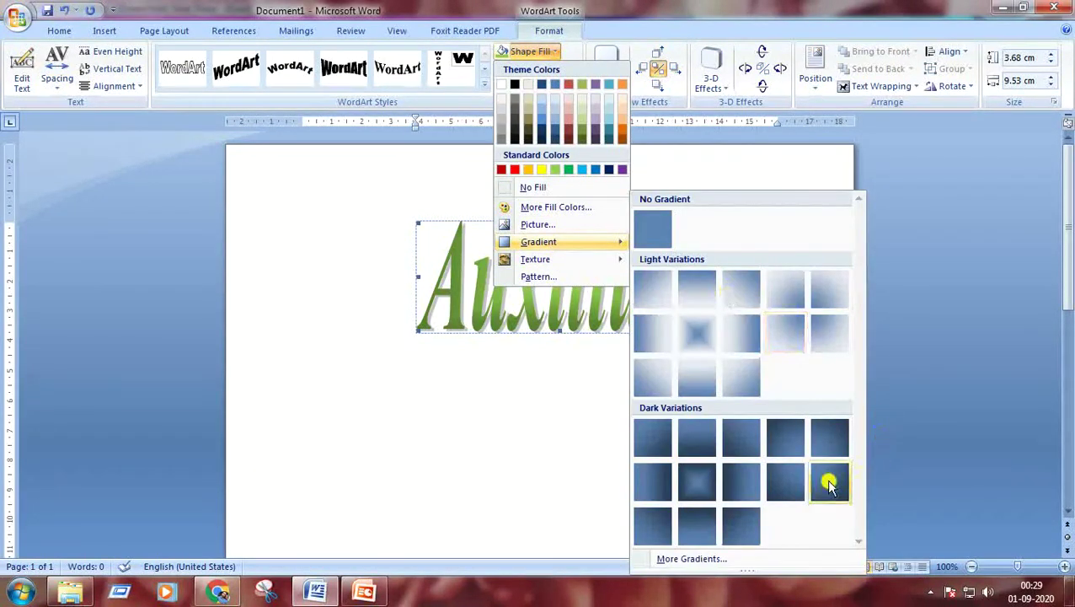
{"action": "left_click", "coordinate": [692, 480]}
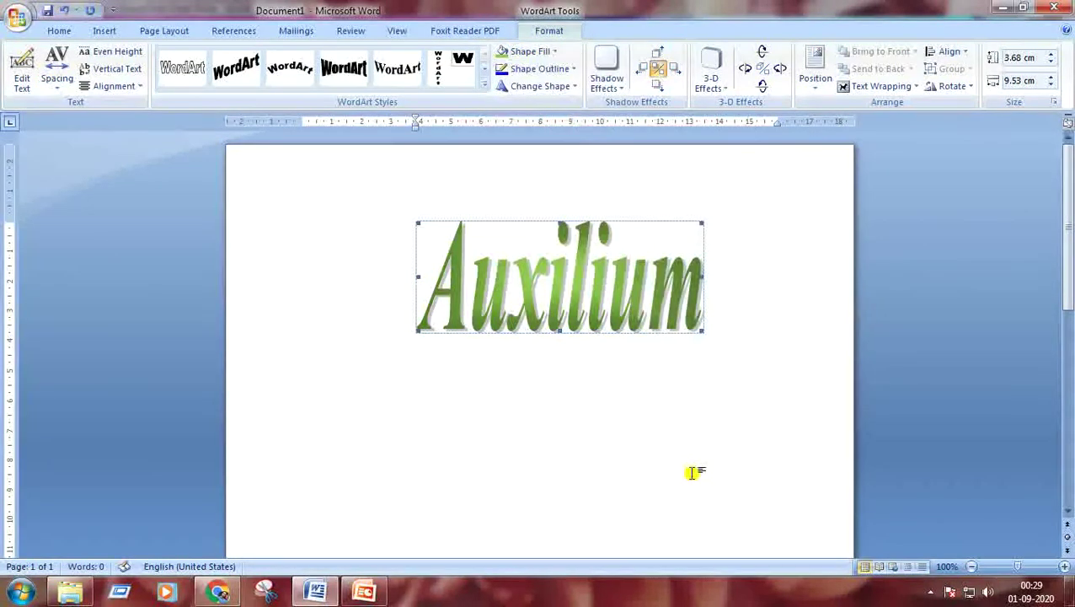
Step: Fill the WordArt with the light-blue water droplets texture
{"action": "left_click", "coordinate": [556, 52]}
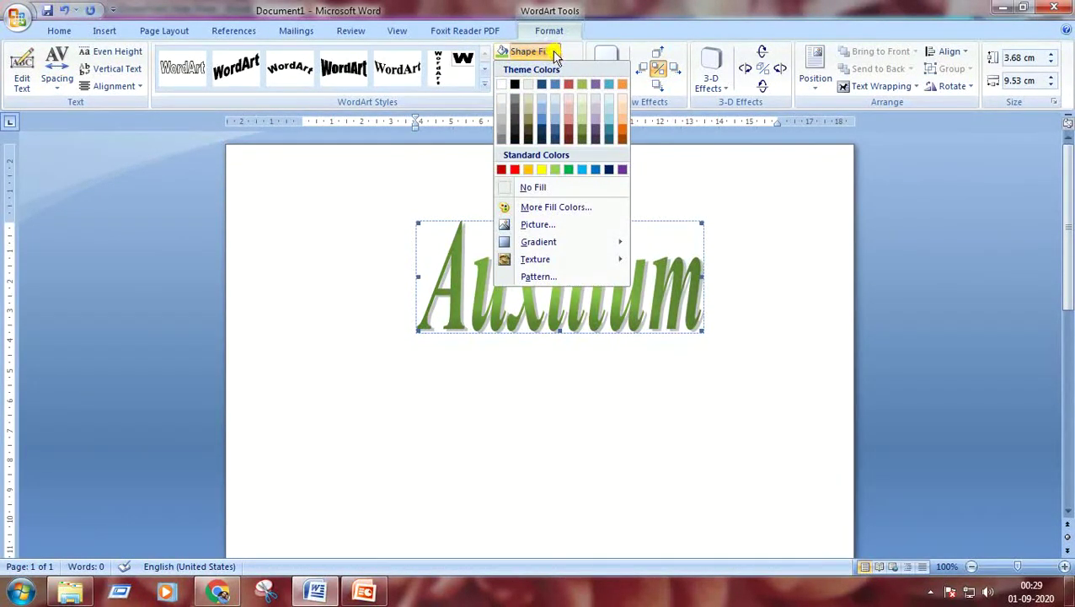
{"action": "mouse_move", "coordinate": [537, 259]}
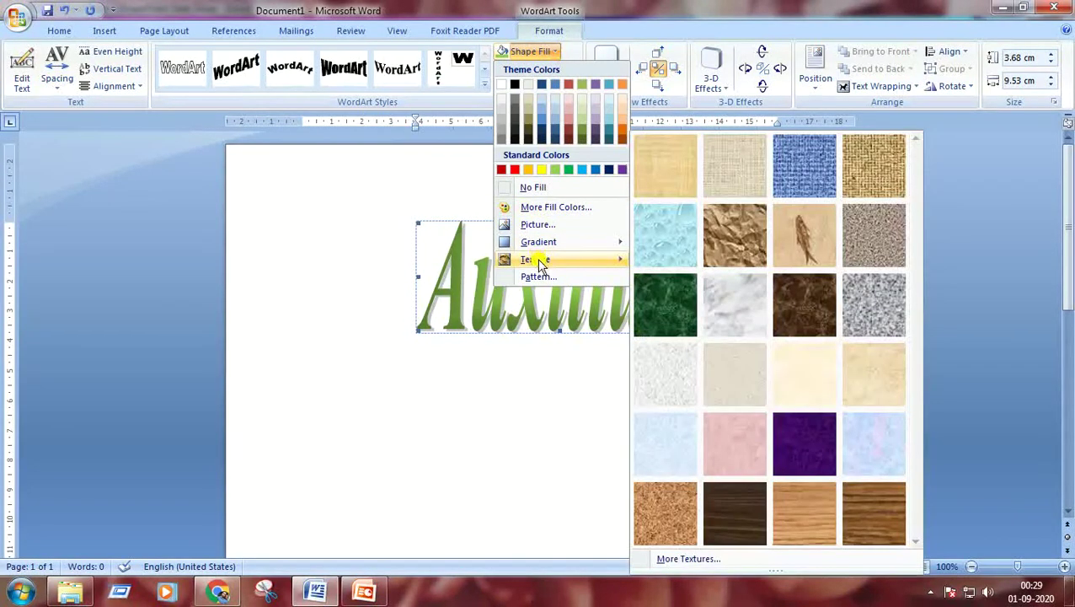
{"action": "left_click", "coordinate": [682, 238]}
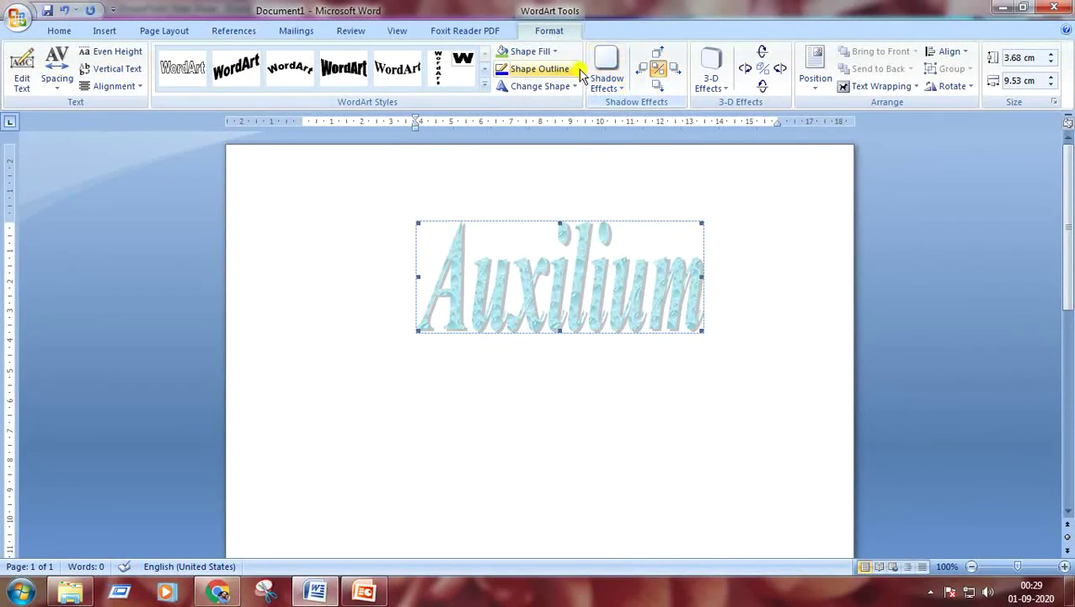
Step: Fill the WordArt letters with the Tulips picture from Pictures > Sample Pictures
{"action": "left_click", "coordinate": [551, 51]}
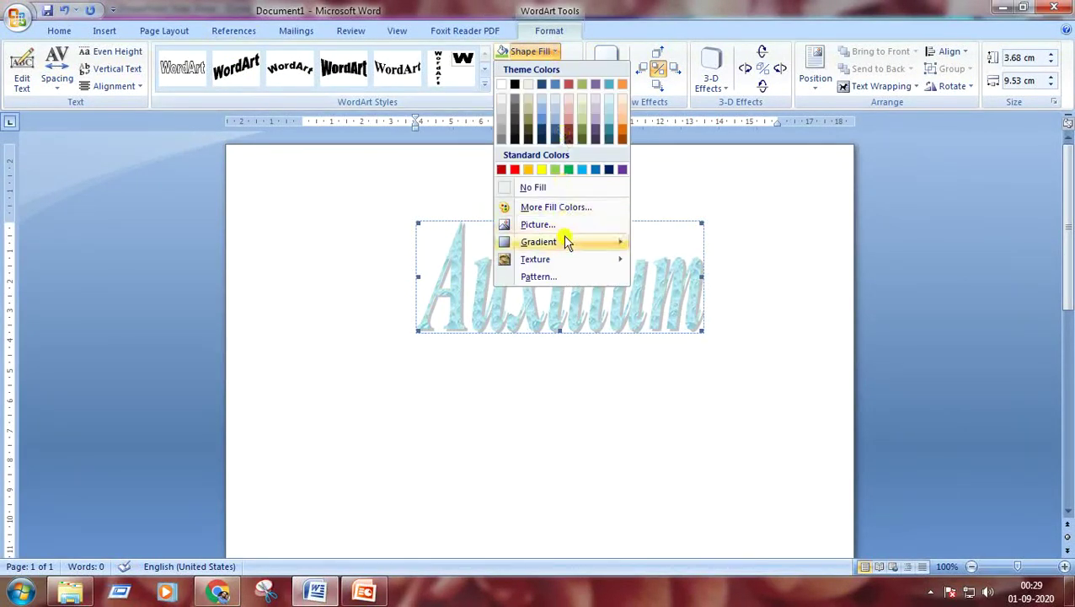
{"action": "left_click", "coordinate": [536, 224]}
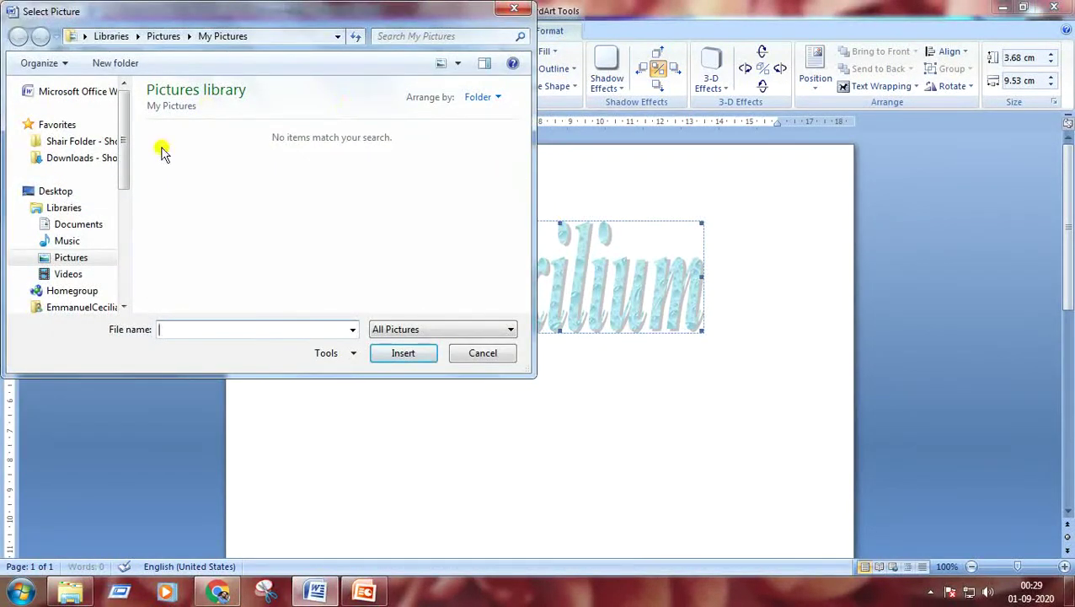
{"action": "left_click", "coordinate": [64, 209]}
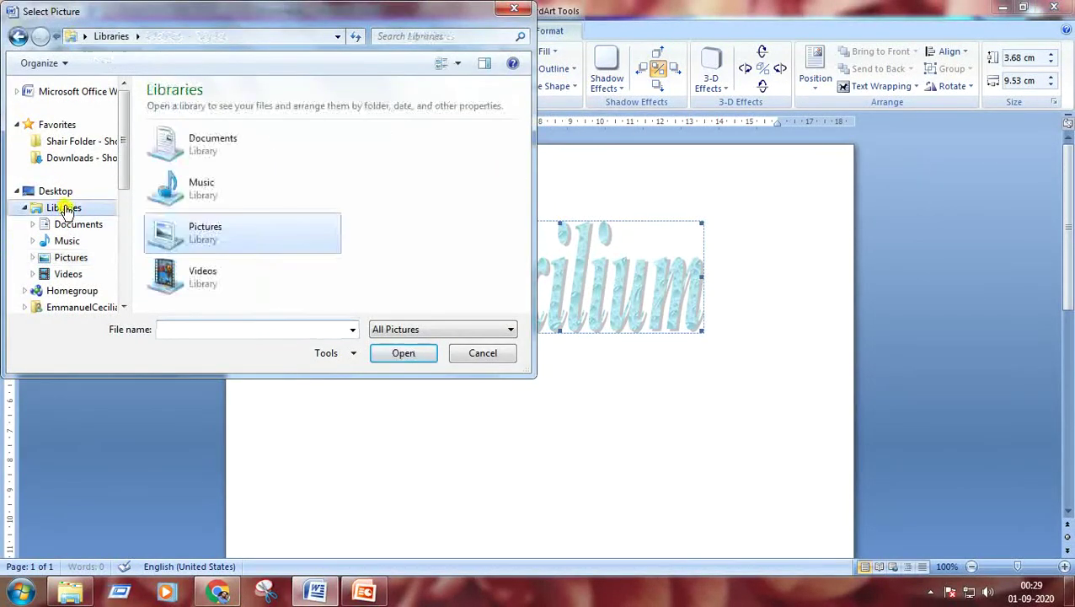
{"action": "double_click", "coordinate": [209, 238]}
{"action": "double_click", "coordinate": [184, 176]}
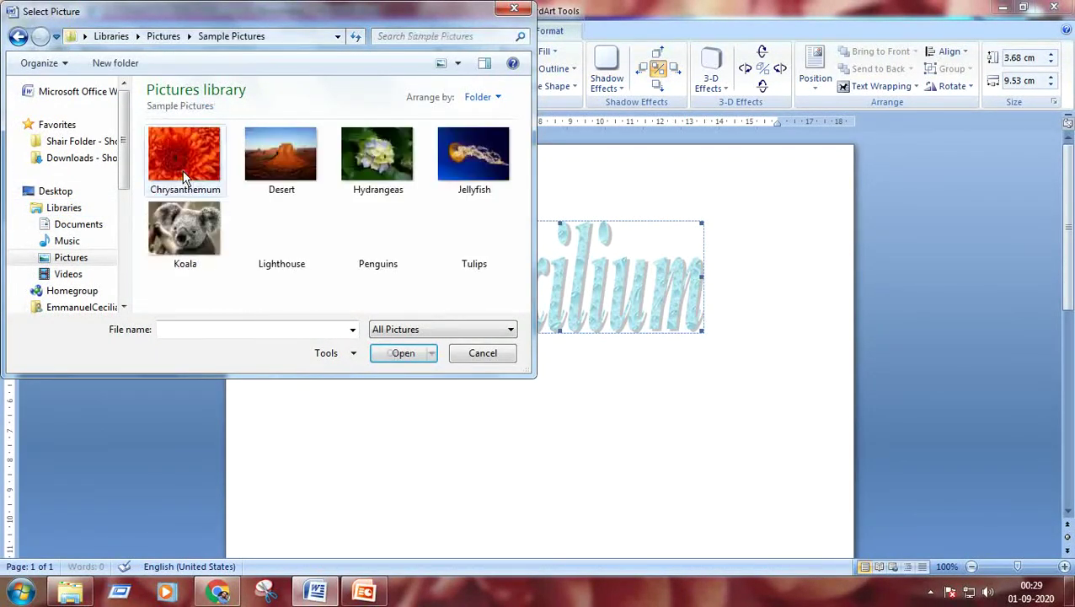
{"action": "left_click", "coordinate": [464, 224]}
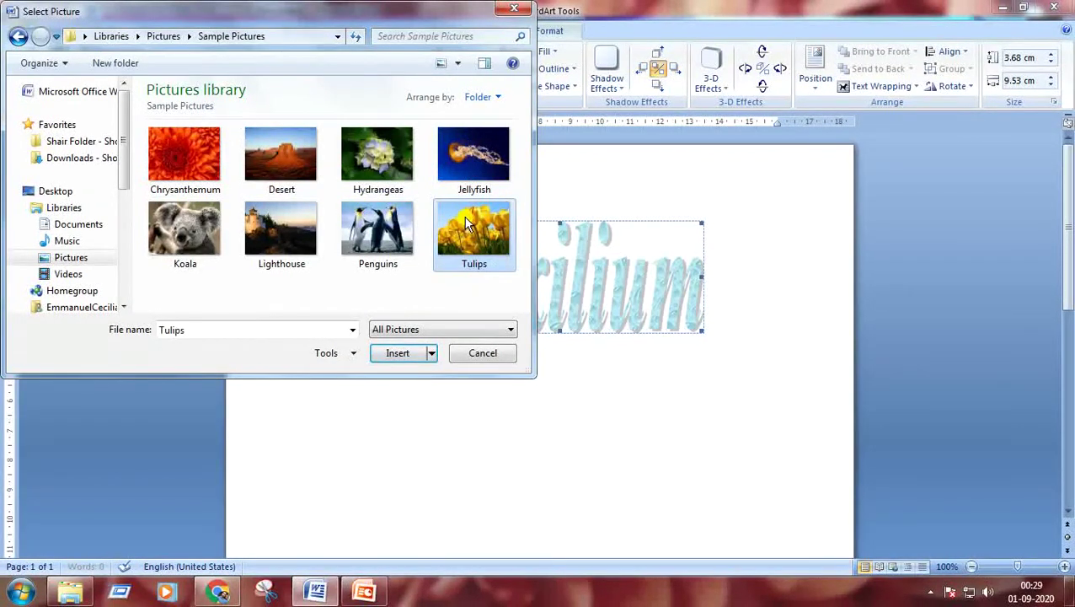
{"action": "left_click", "coordinate": [398, 354]}
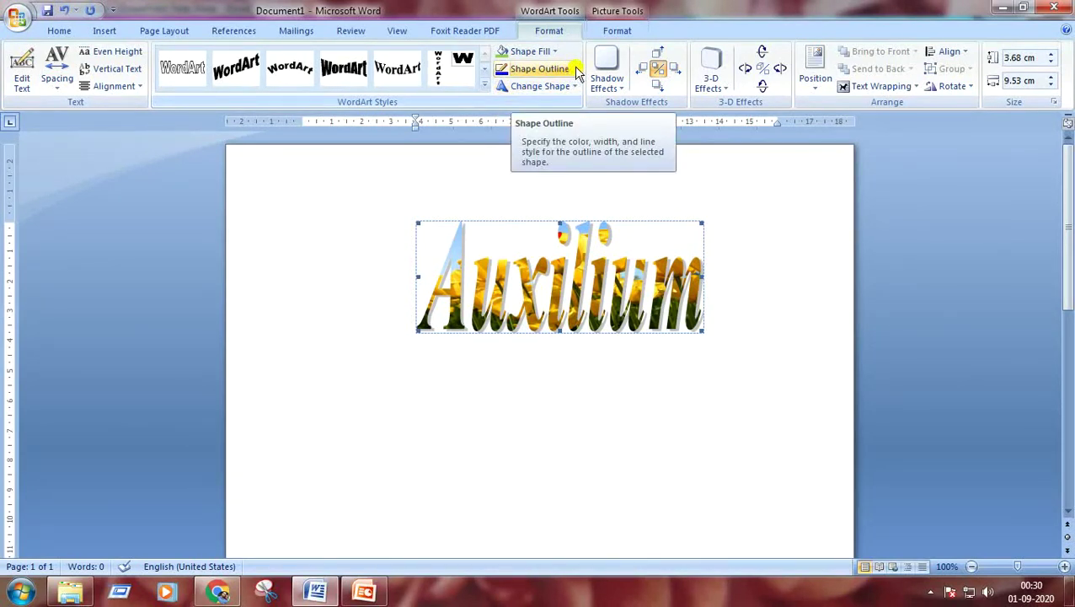
Step: Make the WordArt outline red, 3 pt thick, with Round Dot dashes
{"action": "left_click", "coordinate": [574, 68]}
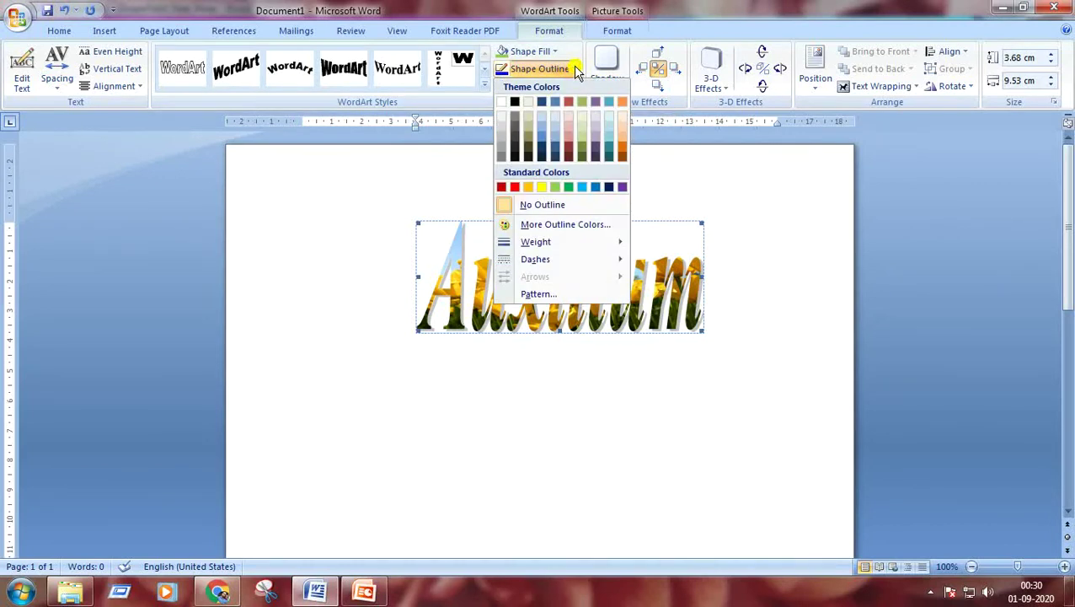
{"action": "left_click", "coordinate": [513, 186]}
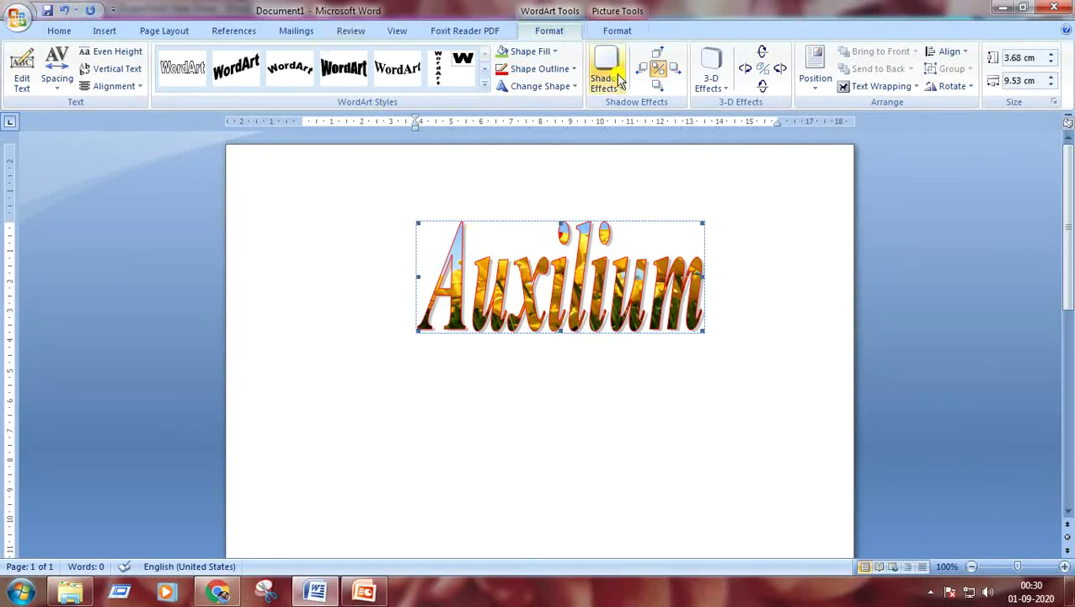
{"action": "left_click", "coordinate": [572, 70]}
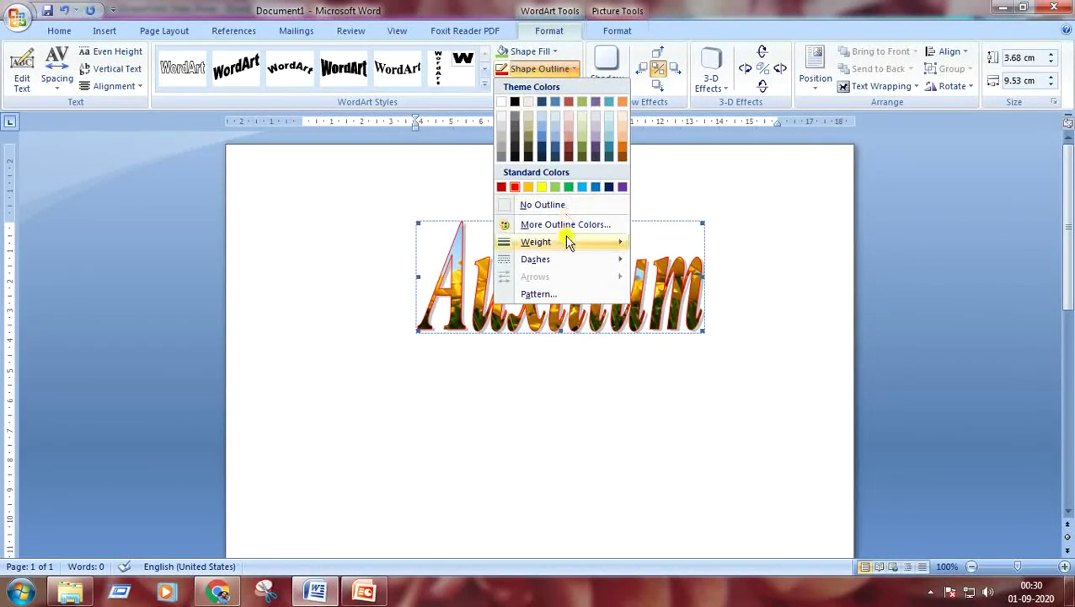
{"action": "mouse_move", "coordinate": [566, 245]}
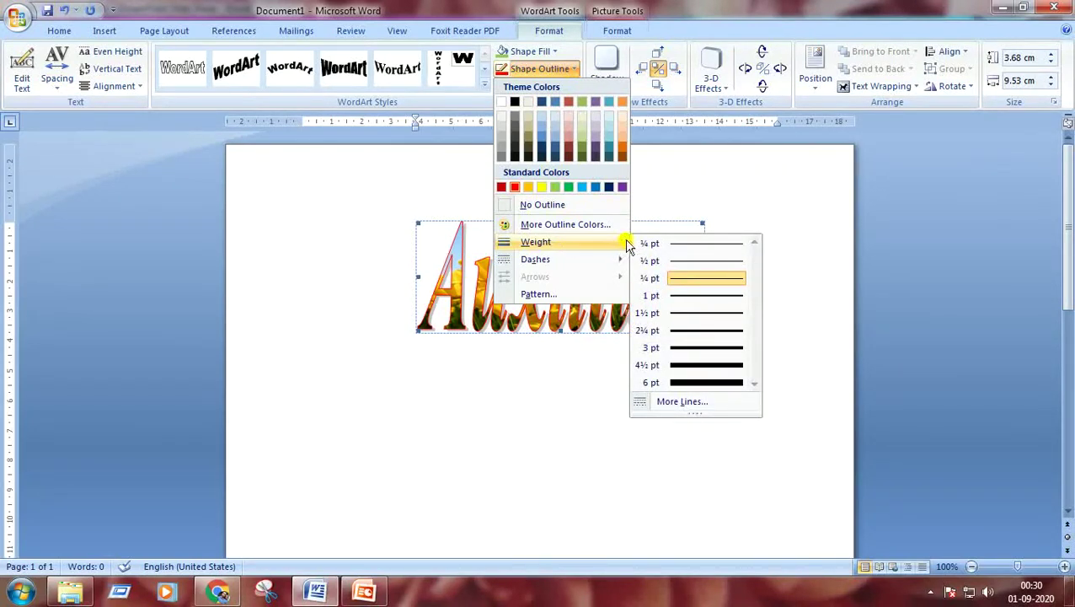
{"action": "left_click", "coordinate": [726, 348]}
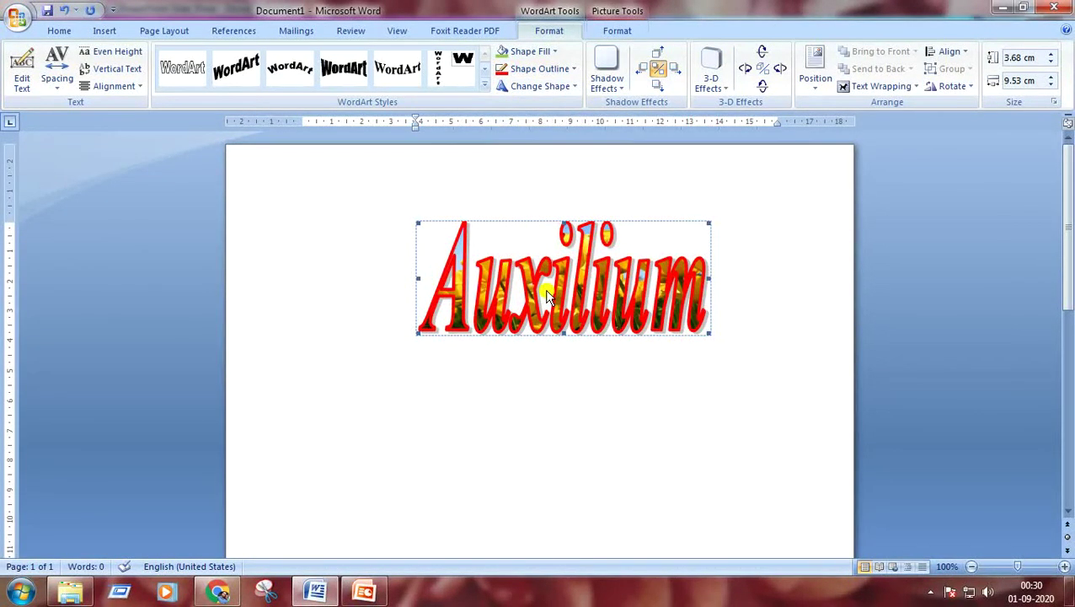
{"action": "left_click", "coordinate": [574, 66]}
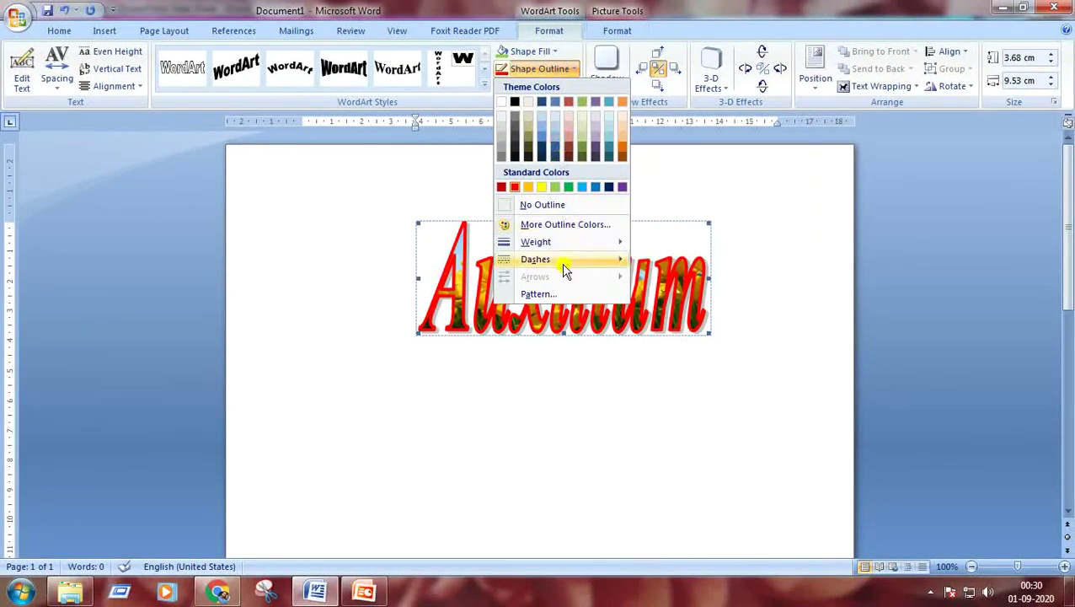
{"action": "mouse_move", "coordinate": [563, 268]}
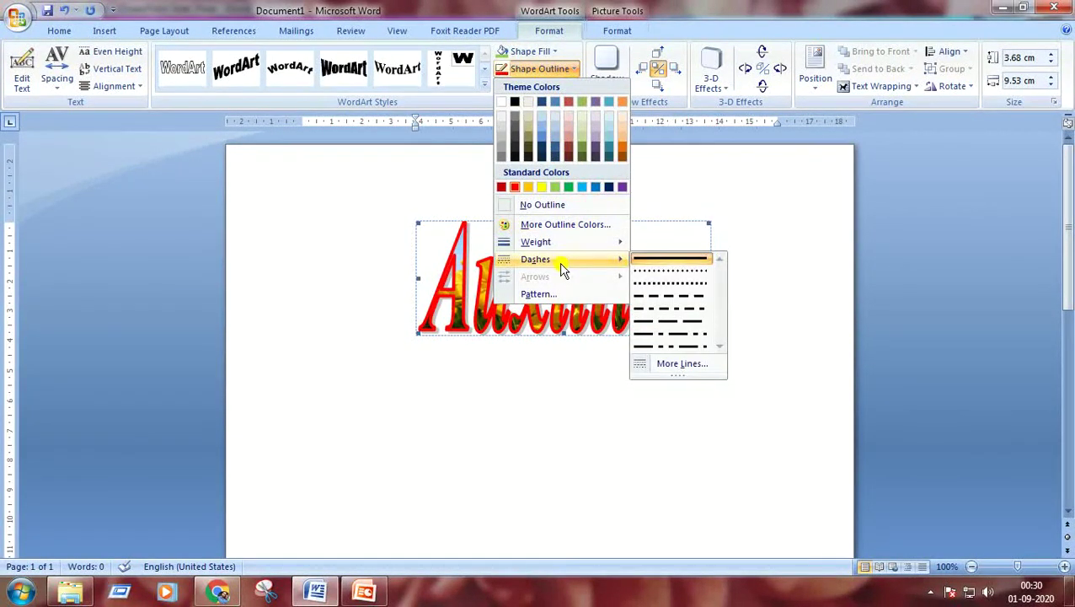
{"action": "left_click", "coordinate": [657, 284]}
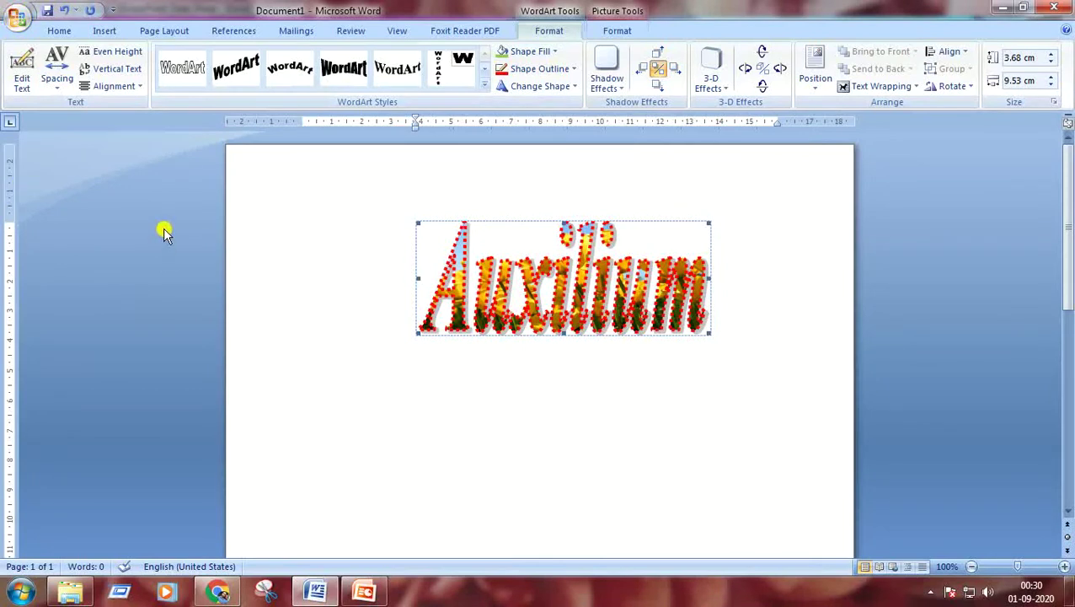
Step: Apply a wavy shape from the Change Shape Warp gallery to the WordArt
{"action": "left_click", "coordinate": [573, 85]}
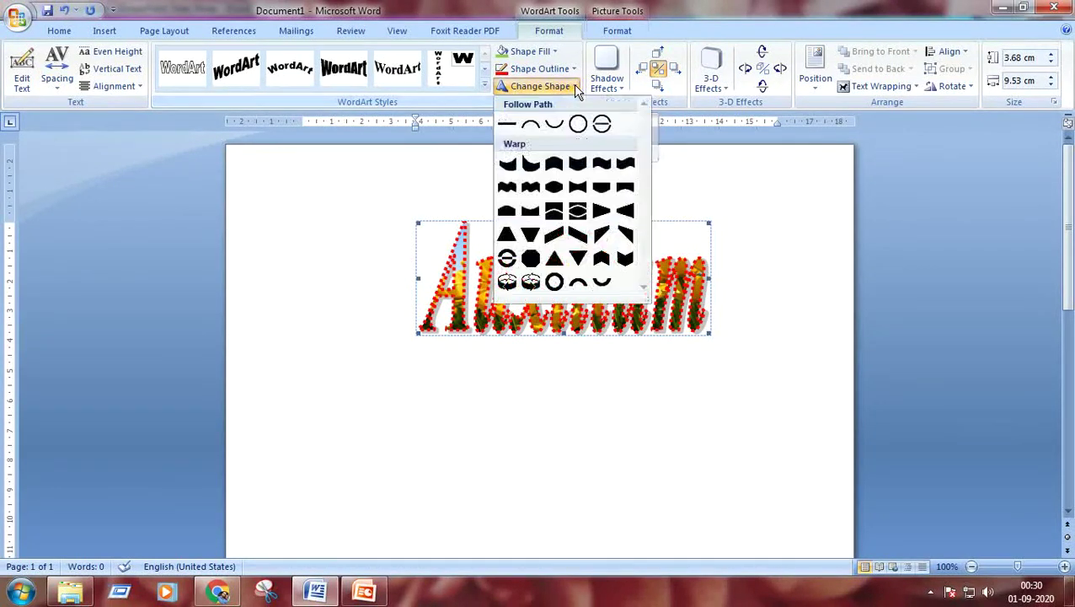
{"action": "left_click", "coordinate": [601, 165]}
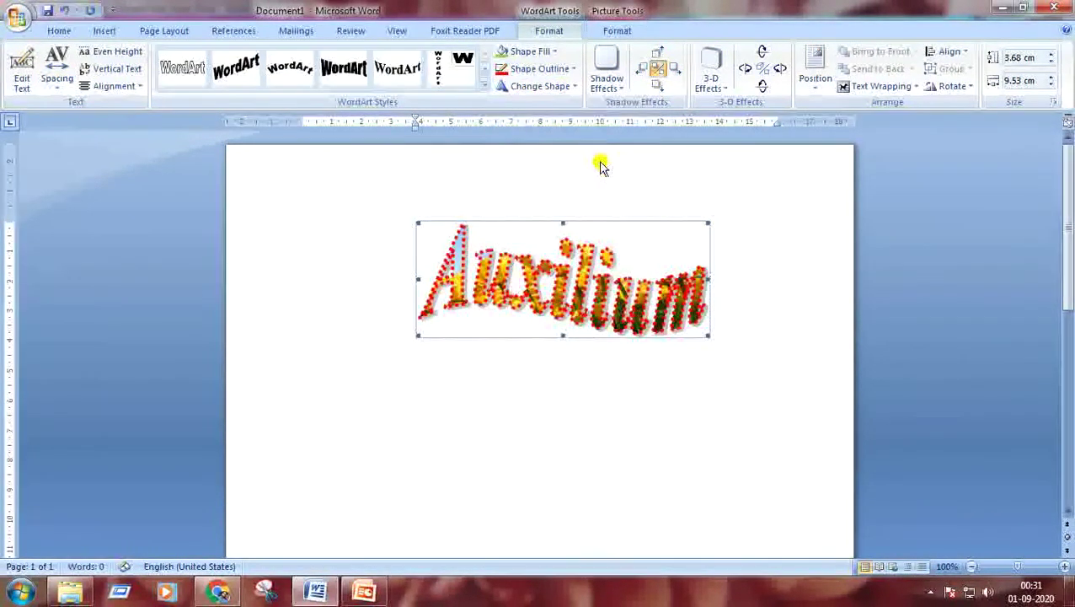
Step: Dismiss the Windows colour-scheme warning and give Auxilium the first Drop Shadow style
{"action": "left_click", "coordinate": [623, 91]}
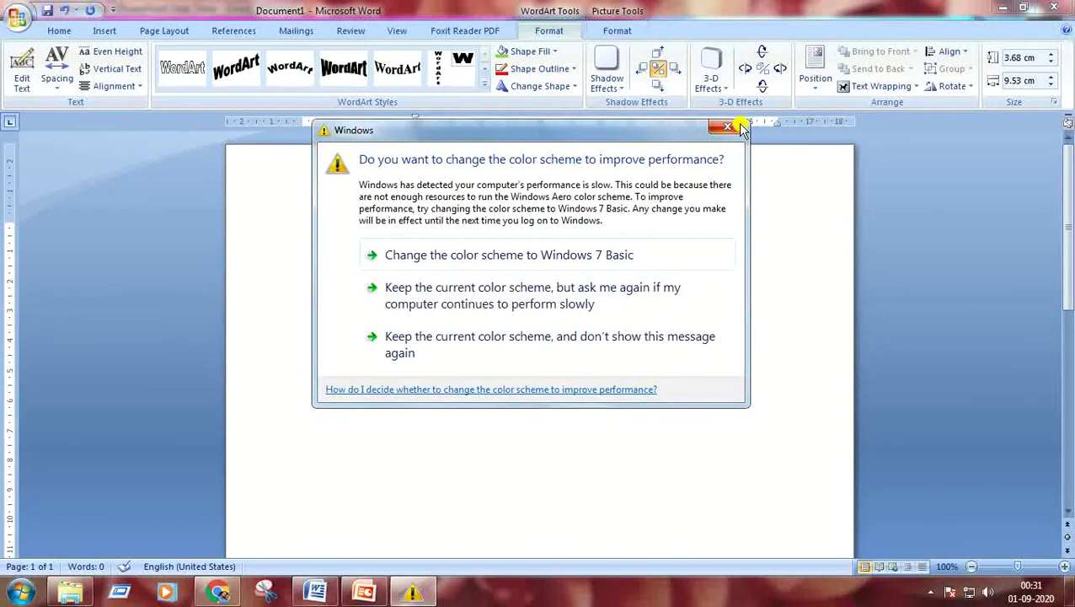
{"action": "left_click", "coordinate": [730, 123]}
{"action": "left_click", "coordinate": [612, 88]}
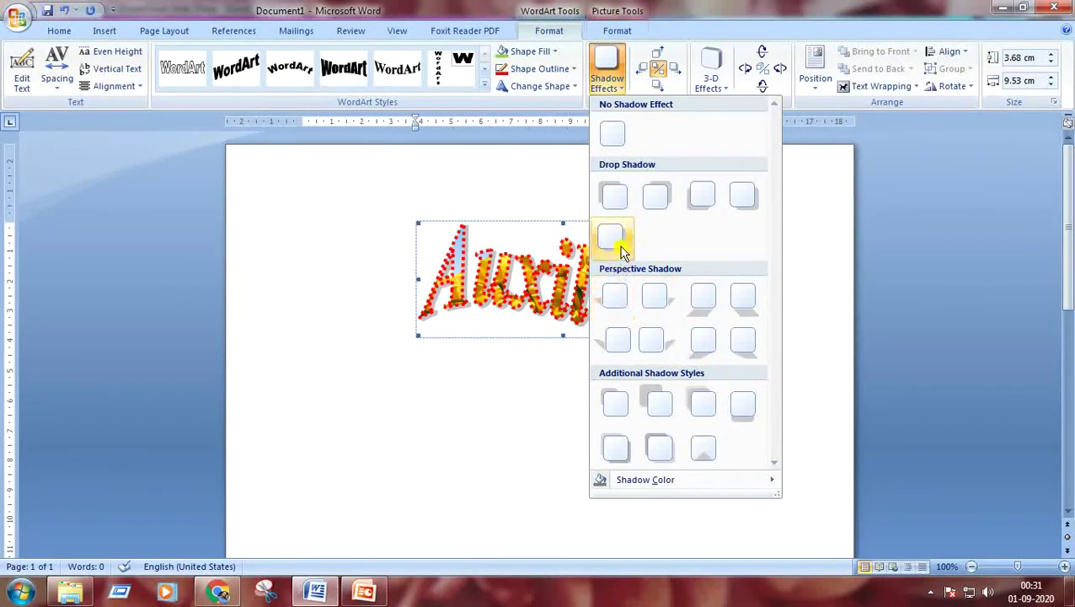
{"action": "left_click", "coordinate": [623, 194]}
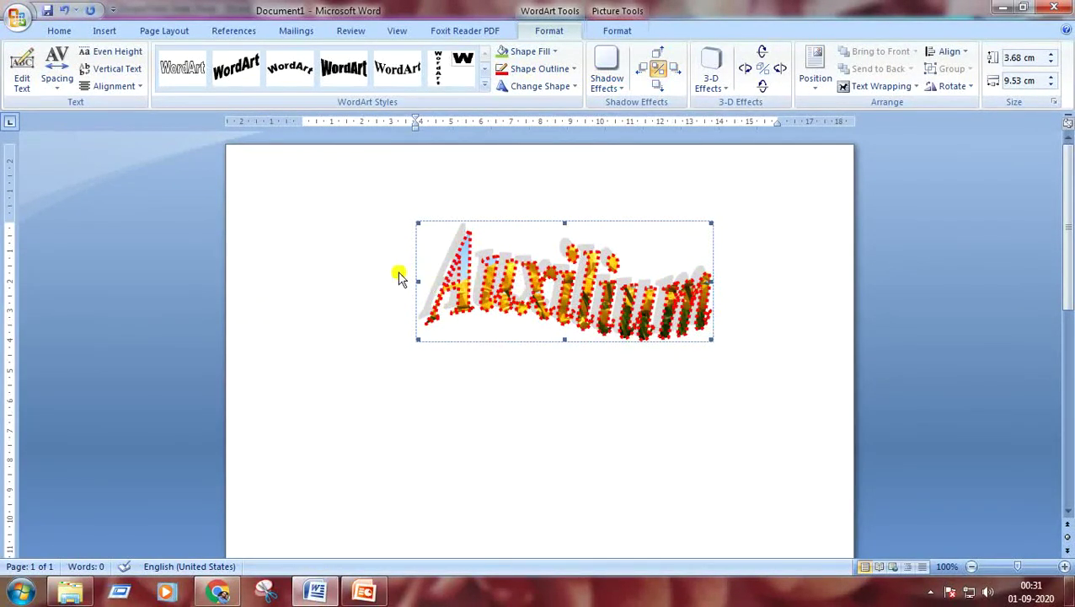
Step: Change the Auxilium shadow colour to light blue
{"action": "left_click", "coordinate": [621, 88]}
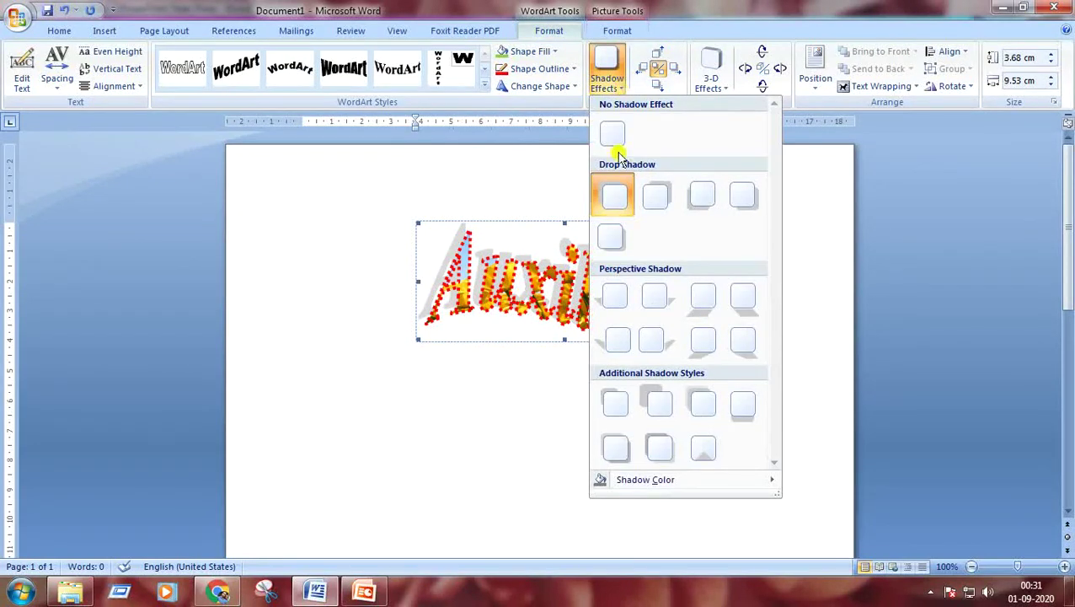
{"action": "mouse_move", "coordinate": [614, 482]}
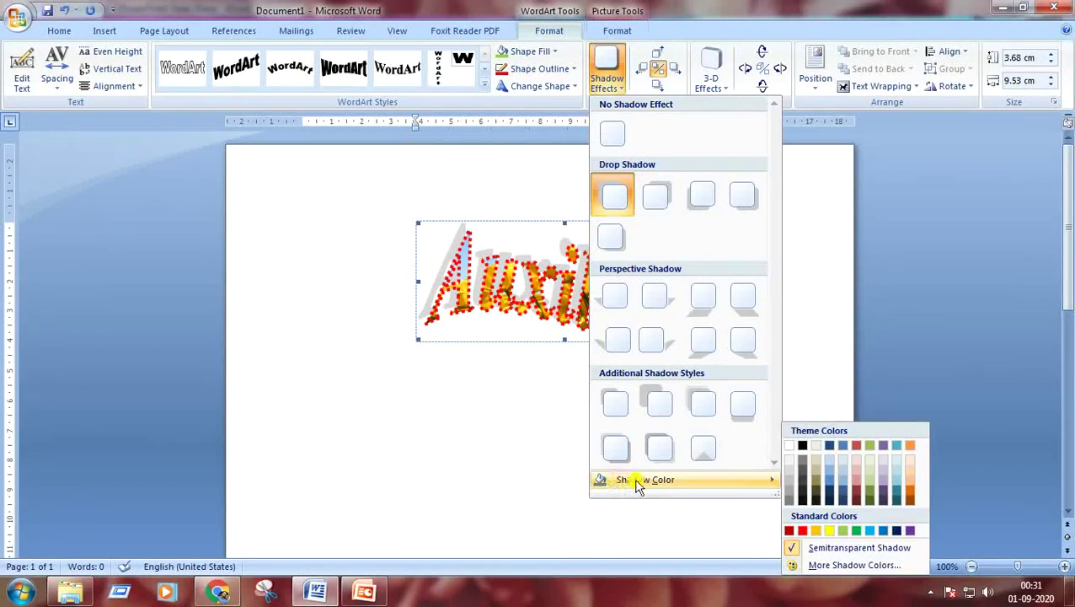
{"action": "mouse_move", "coordinate": [776, 485]}
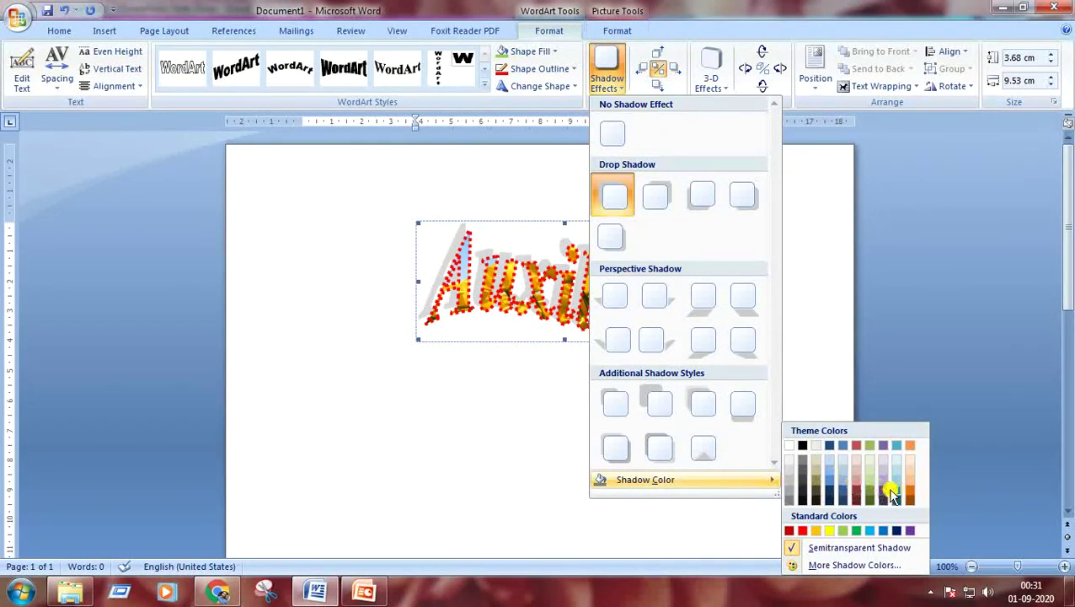
{"action": "left_click", "coordinate": [873, 530]}
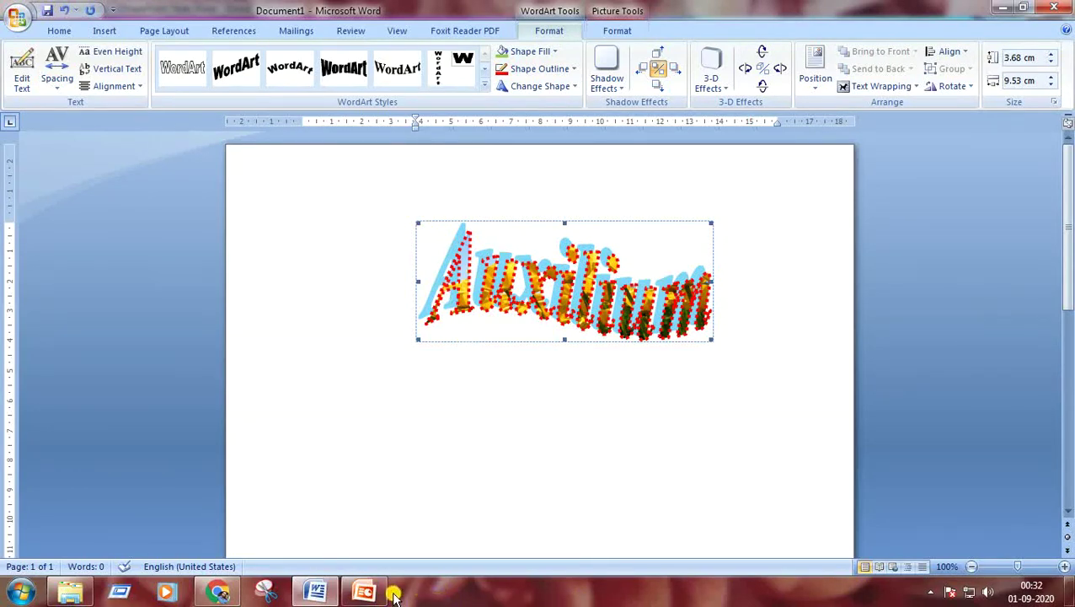
Step: Bring the PowerPoint slide show forward and advance to the Thank You! slide
{"action": "mouse_move", "coordinate": [365, 595]}
{"action": "left_click", "coordinate": [371, 506]}
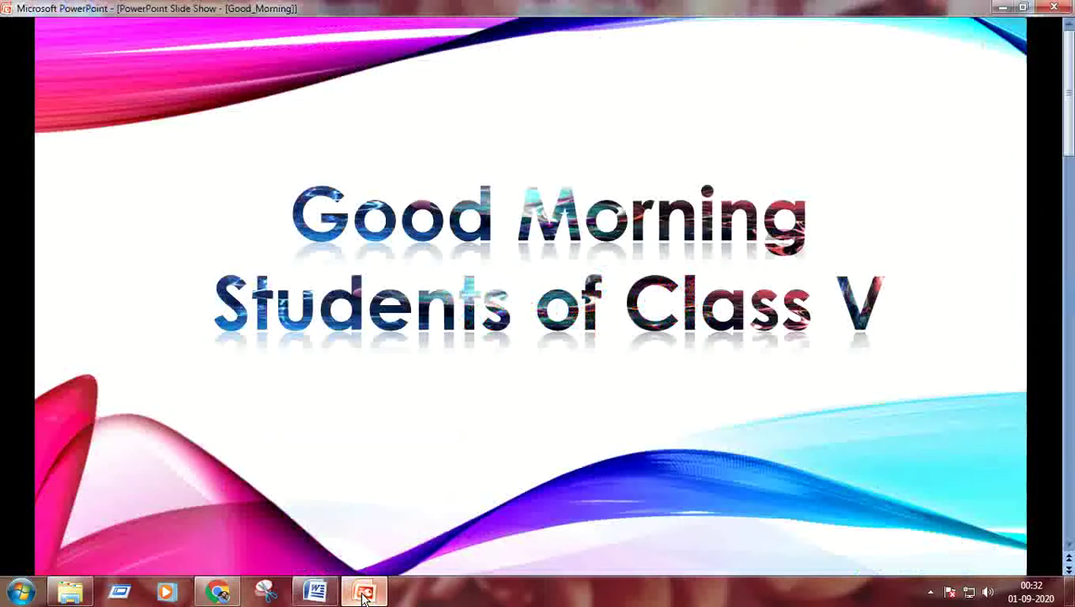
{"action": "left_click", "coordinate": [681, 492]}
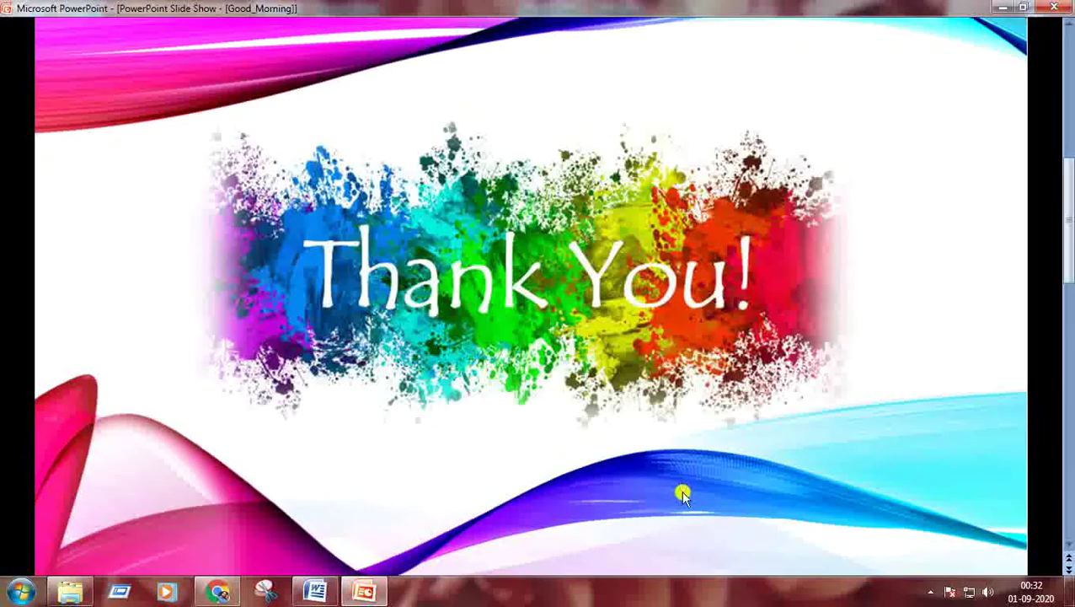